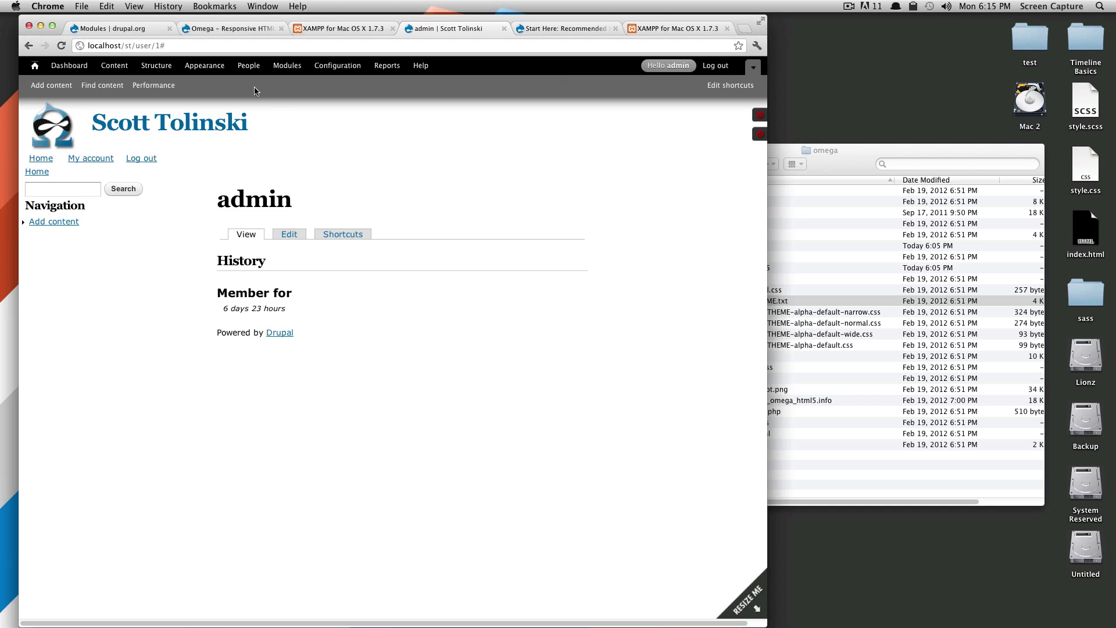
Show Drupal's Appearance page, with Omega 7.x-3.1 as default, and bring the omega Finder window forward.
left_click(219, 72)
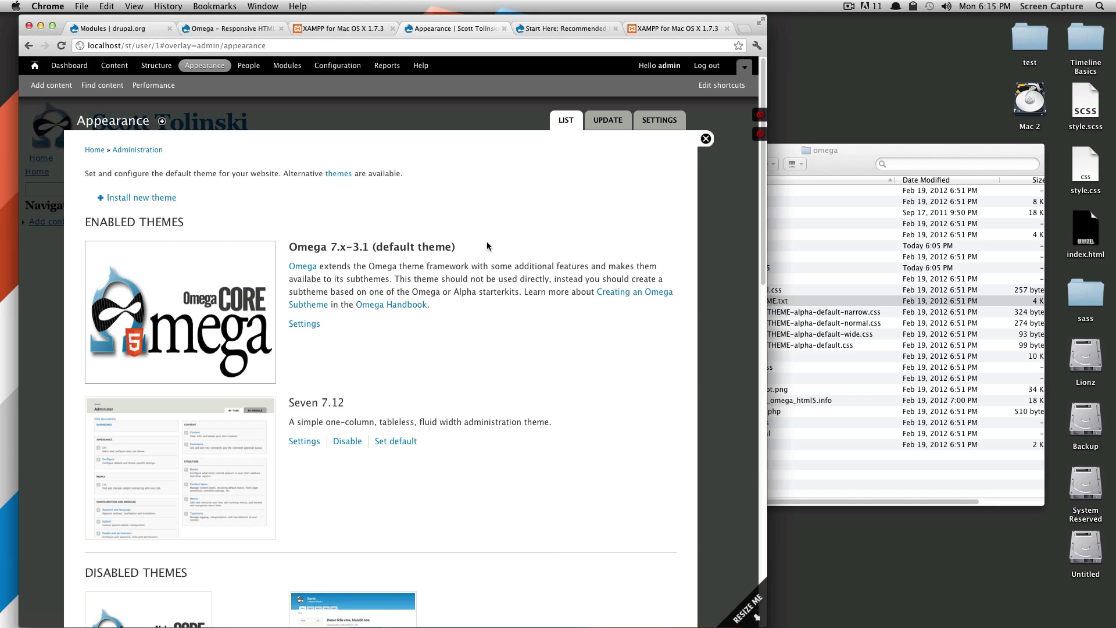
left_click(846, 163)
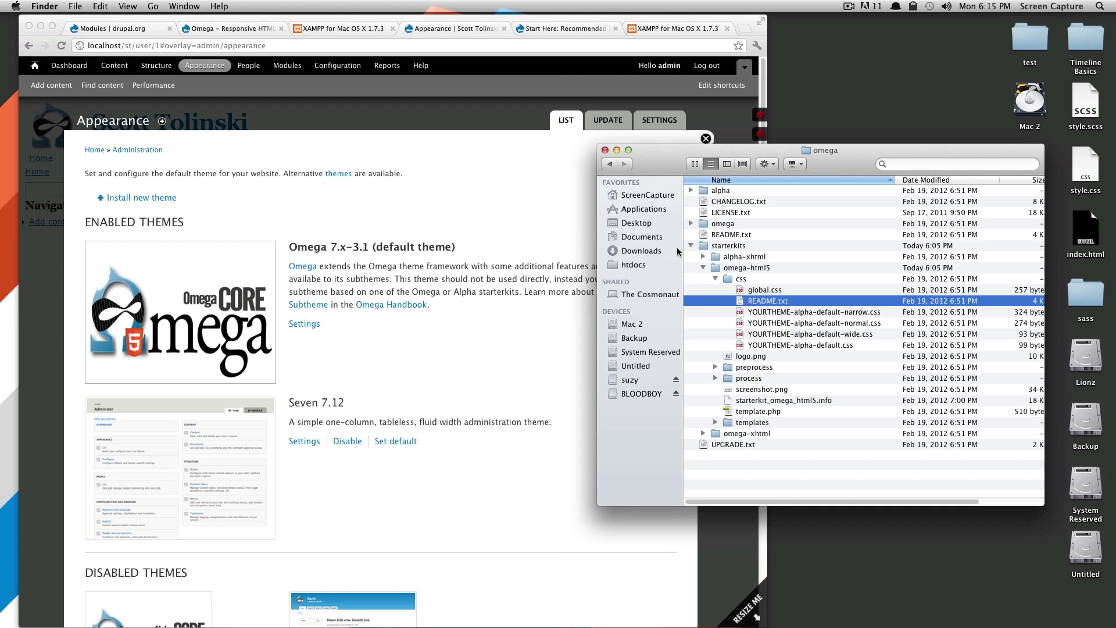
Navigate Finder from htdocs into the st site's sites/all folder.
left_click_drag(813, 168, 796, 130)
left_click(671, 206)
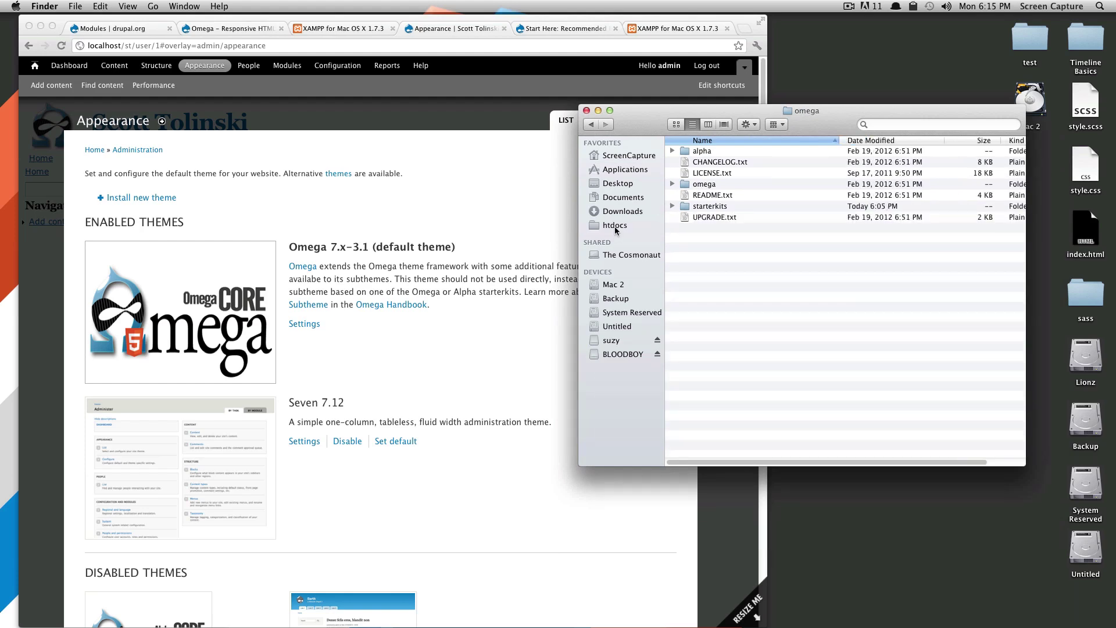
left_click(615, 227)
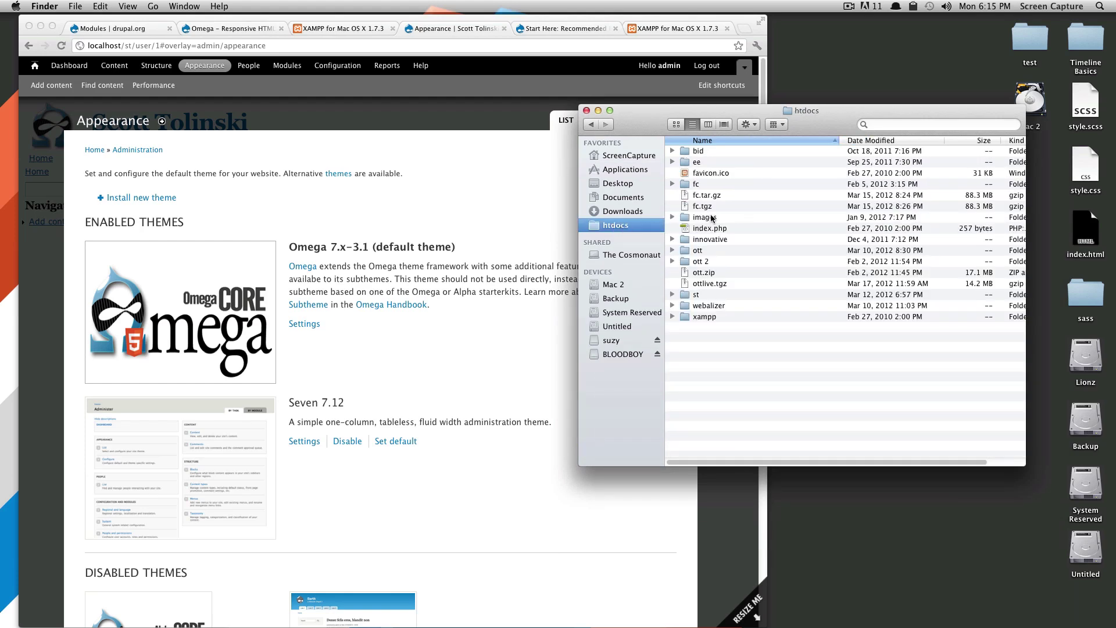
double_click(695, 295)
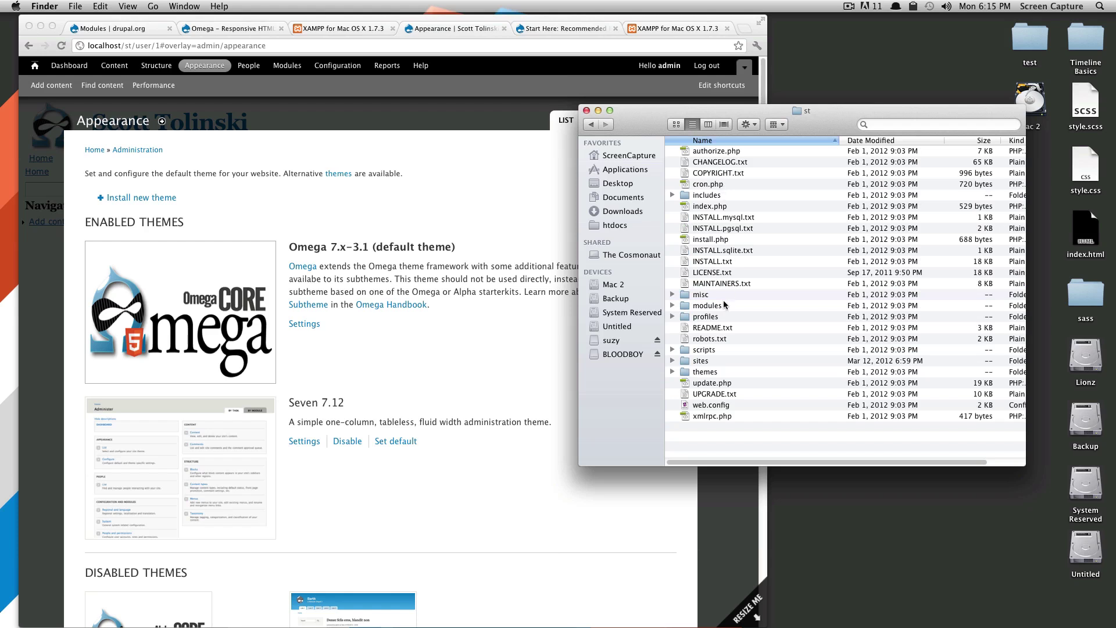
double_click(689, 361)
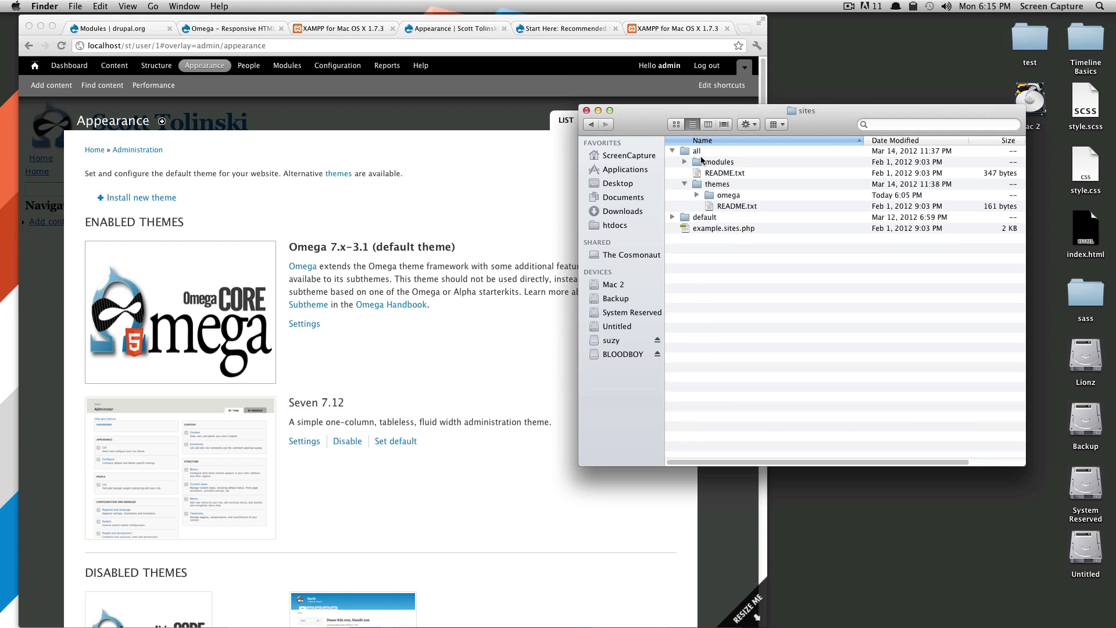
double_click(693, 151)
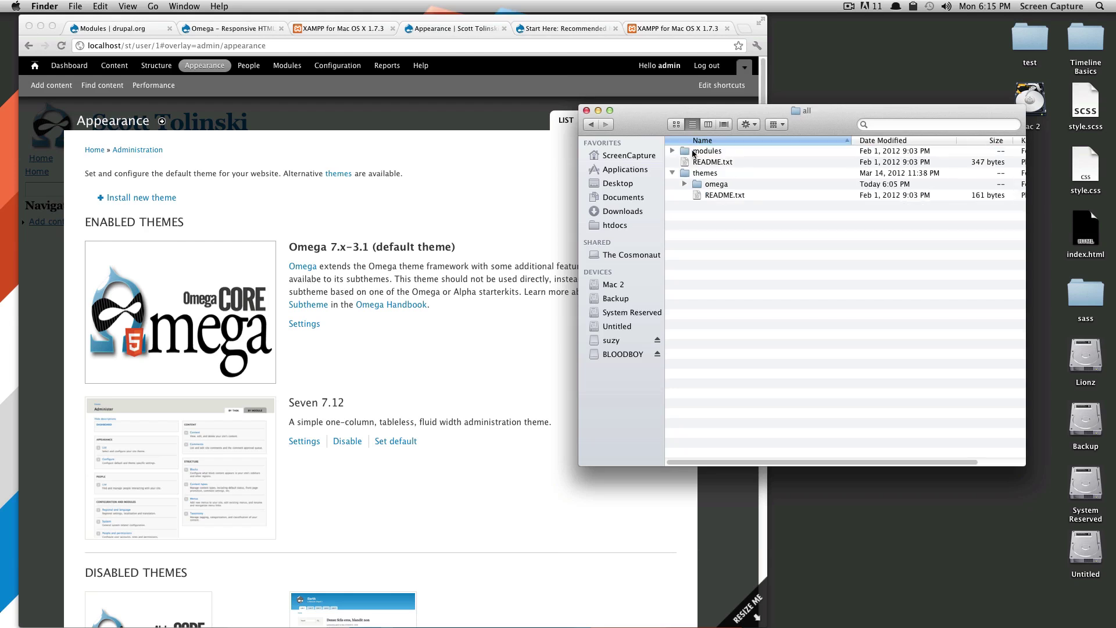
Expand themes/omega/starterkits and select the omega-html5 starter kit.
left_click(682, 184)
left_click(683, 184)
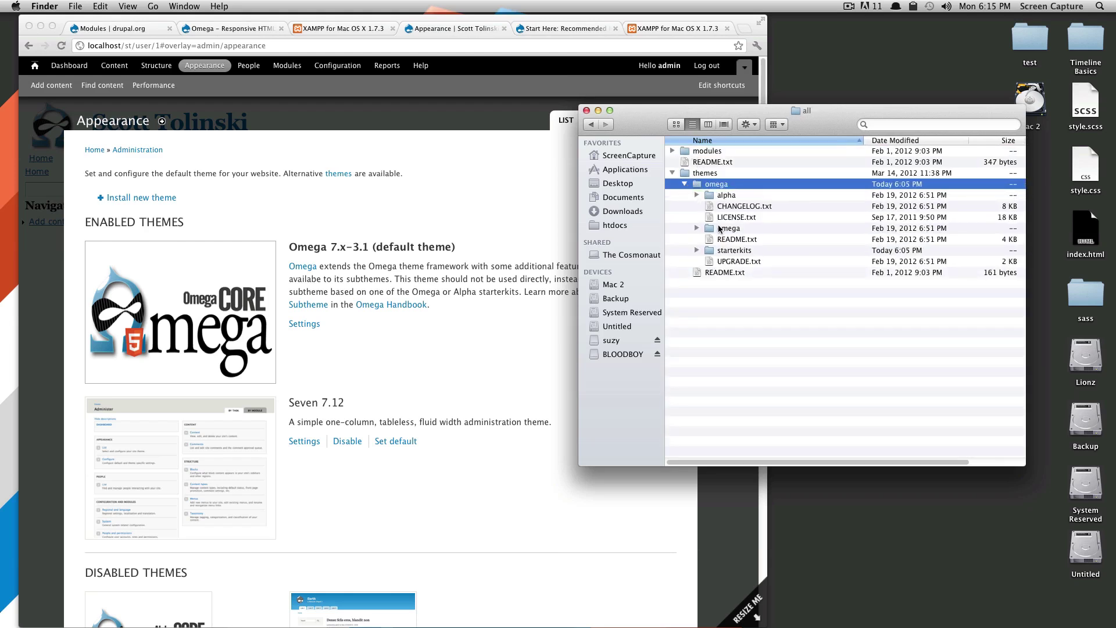
left_click(709, 251)
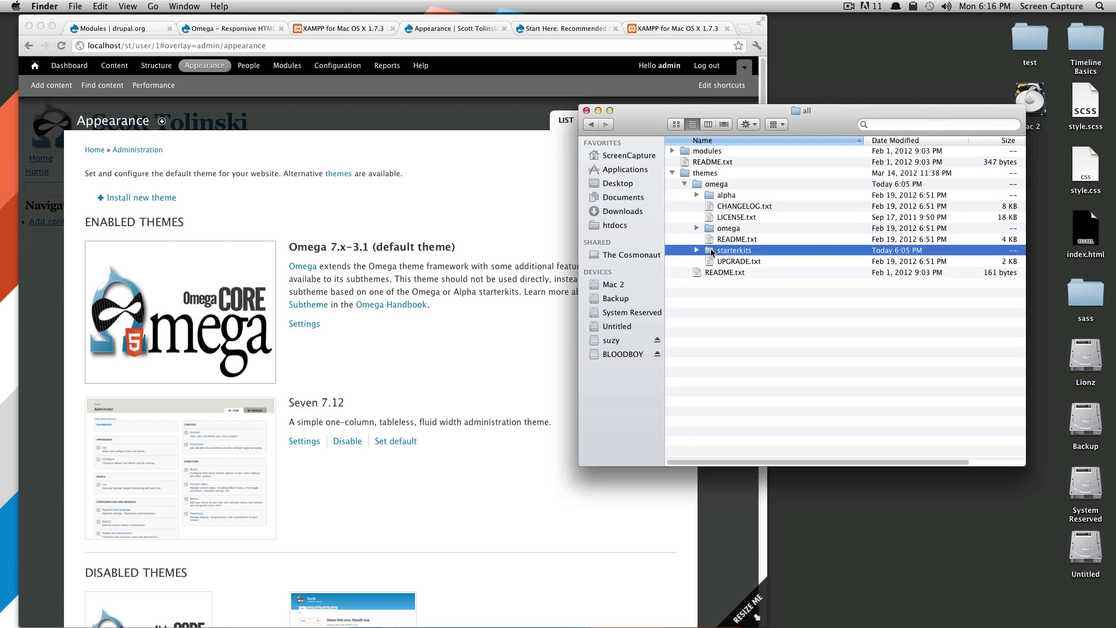
left_click(696, 250)
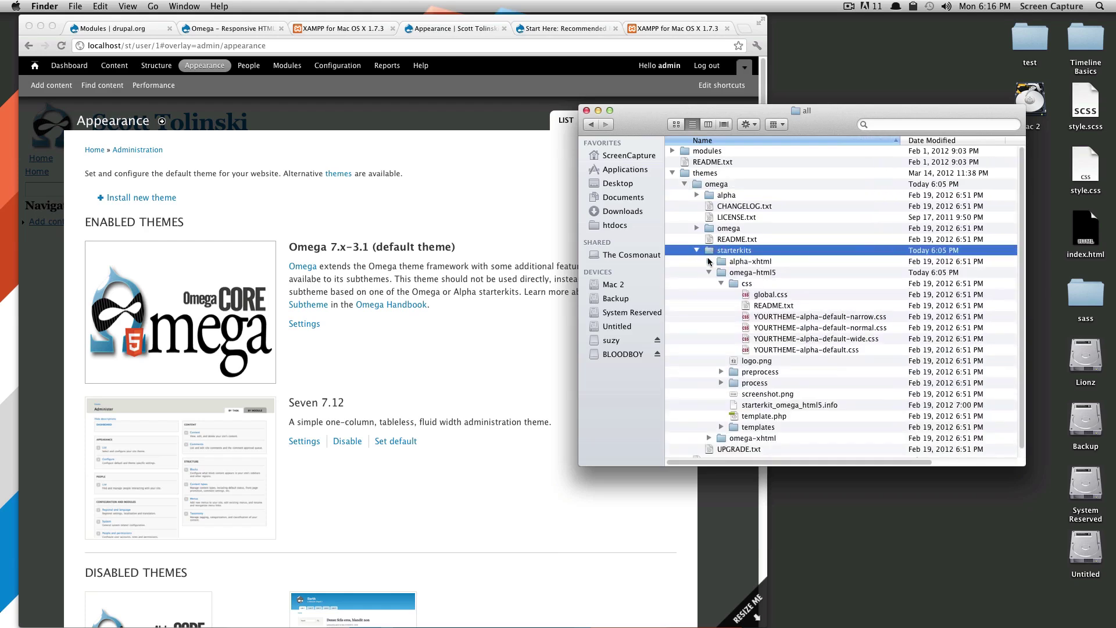
left_click(709, 272)
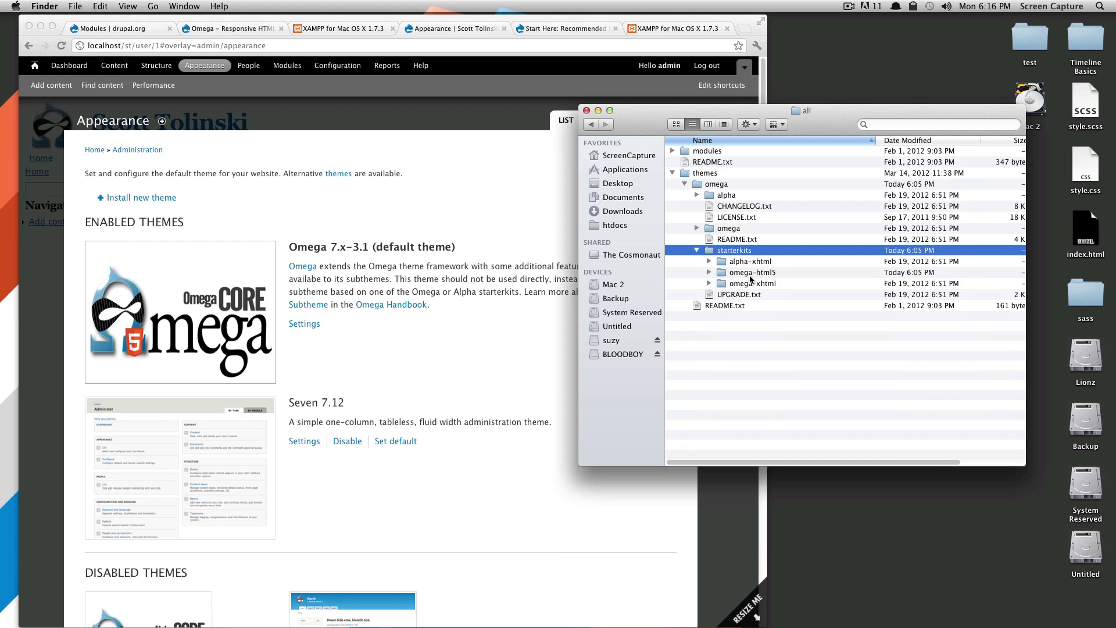
left_click(772, 263)
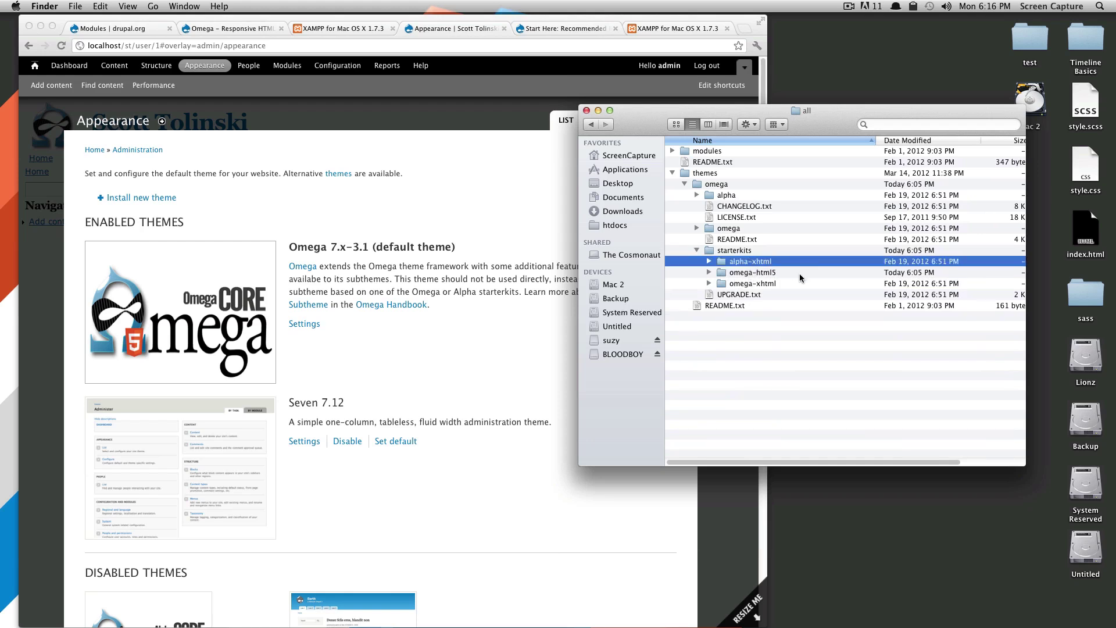
left_click(737, 284)
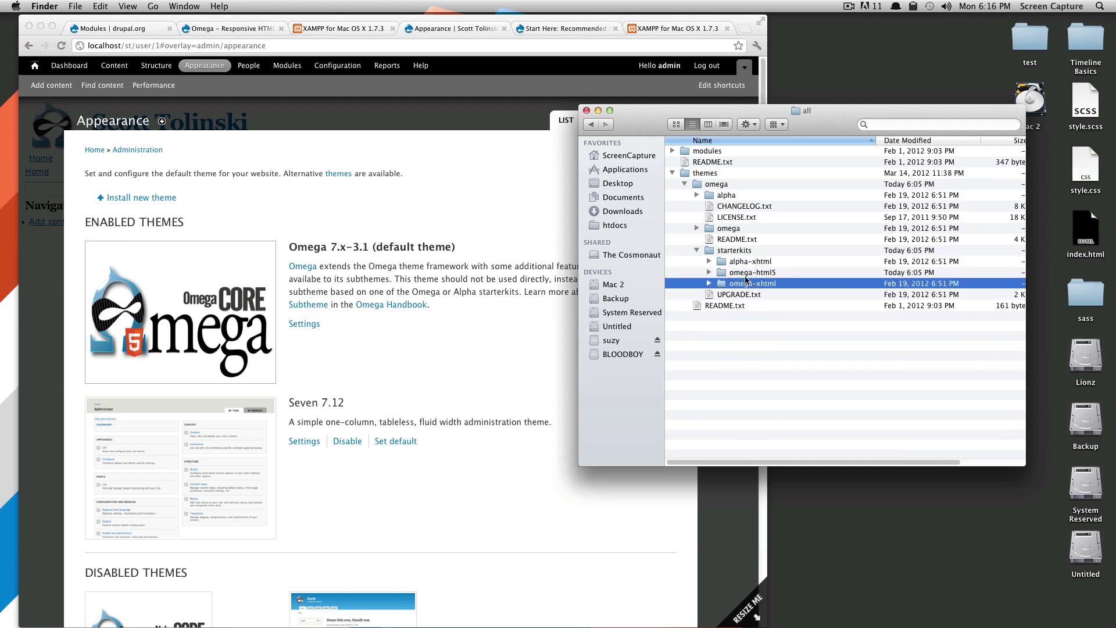
left_click(747, 273)
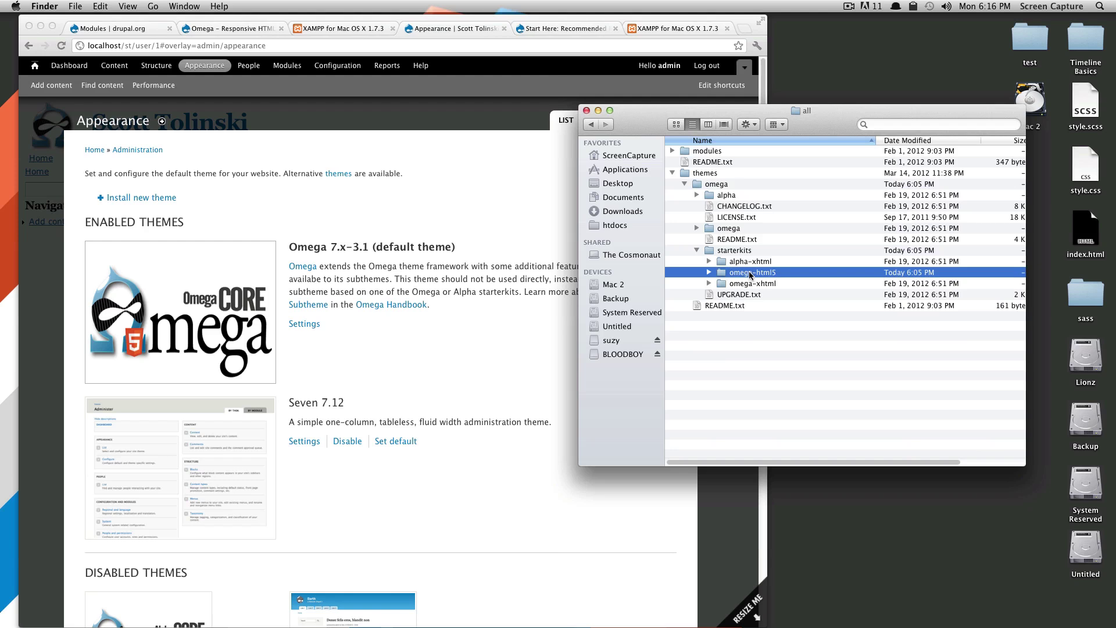
left_click(749, 265)
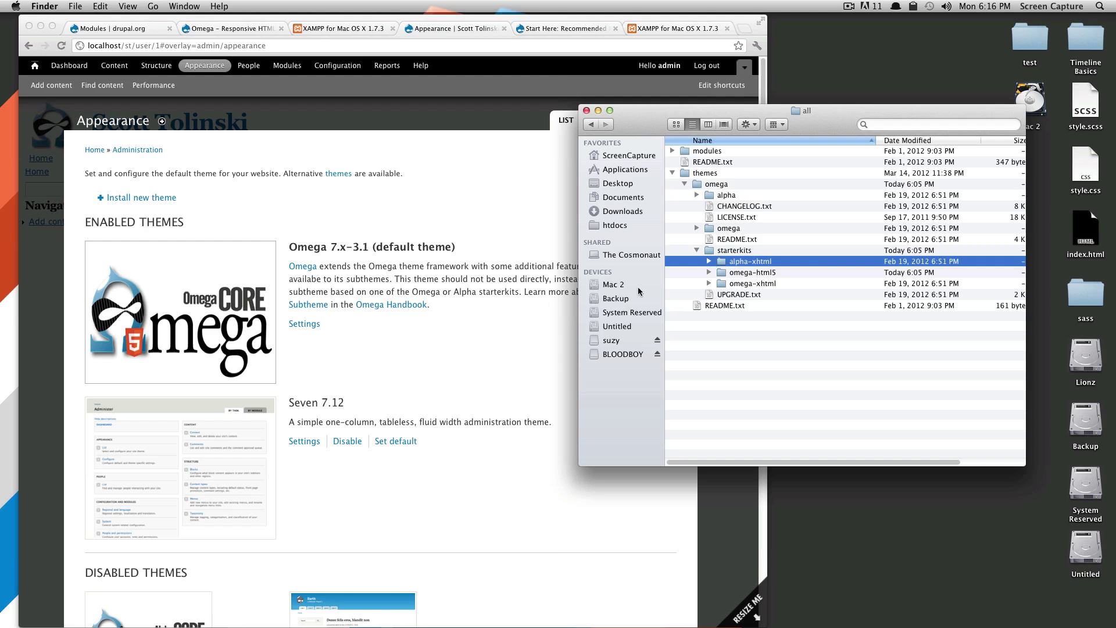
left_click(747, 275)
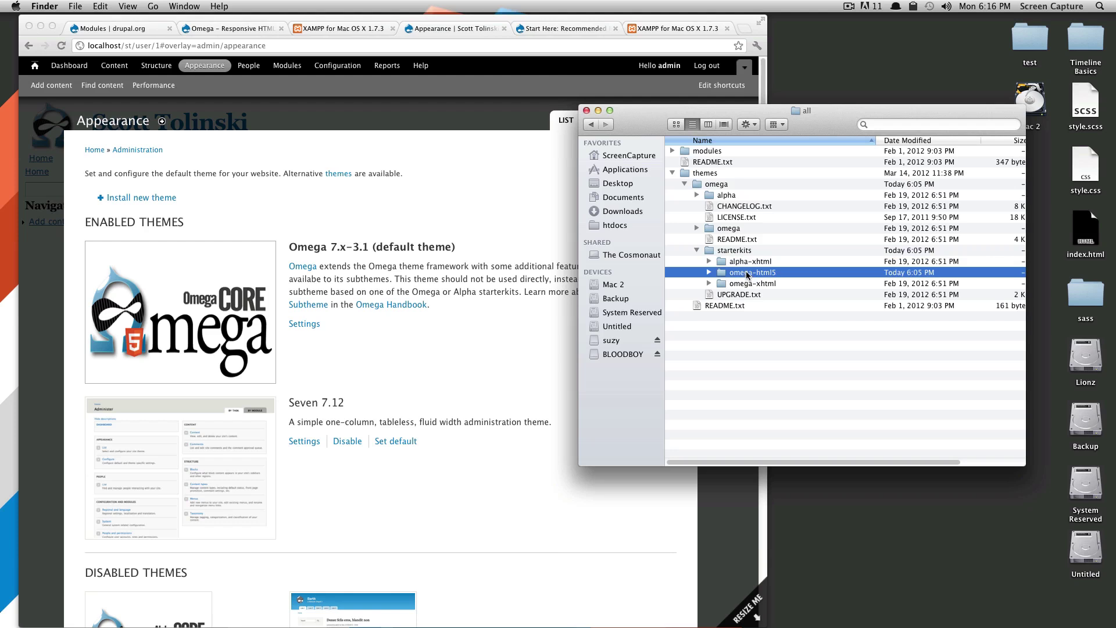
Copy the omega-html5 starter kit into the themes folder.
left_click_drag(747, 274, 700, 173)
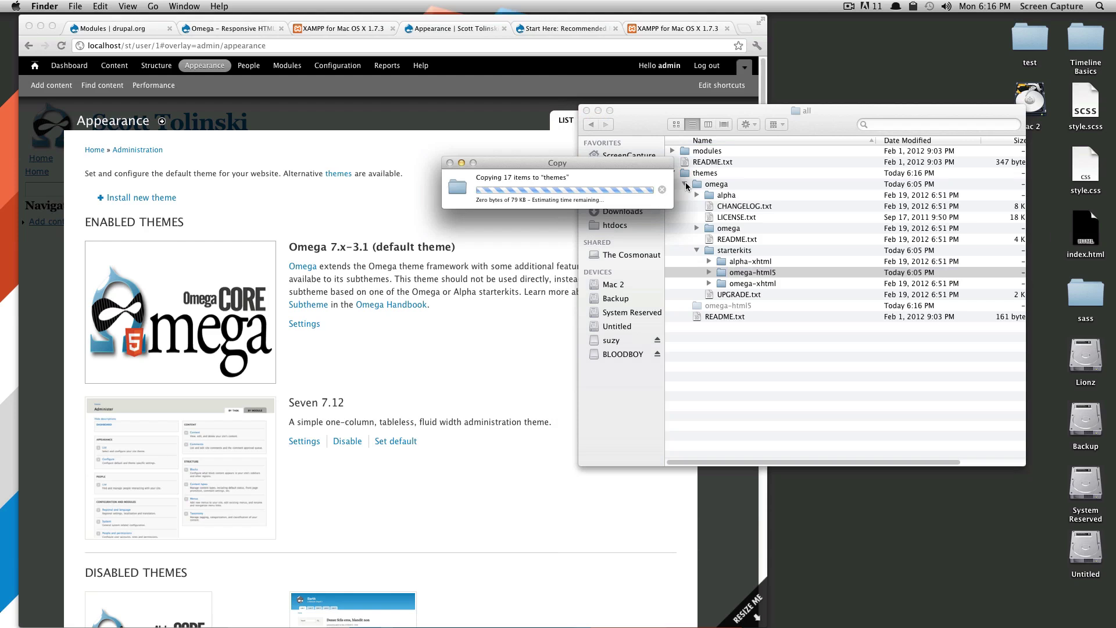
left_click_drag(624, 165, 513, 160)
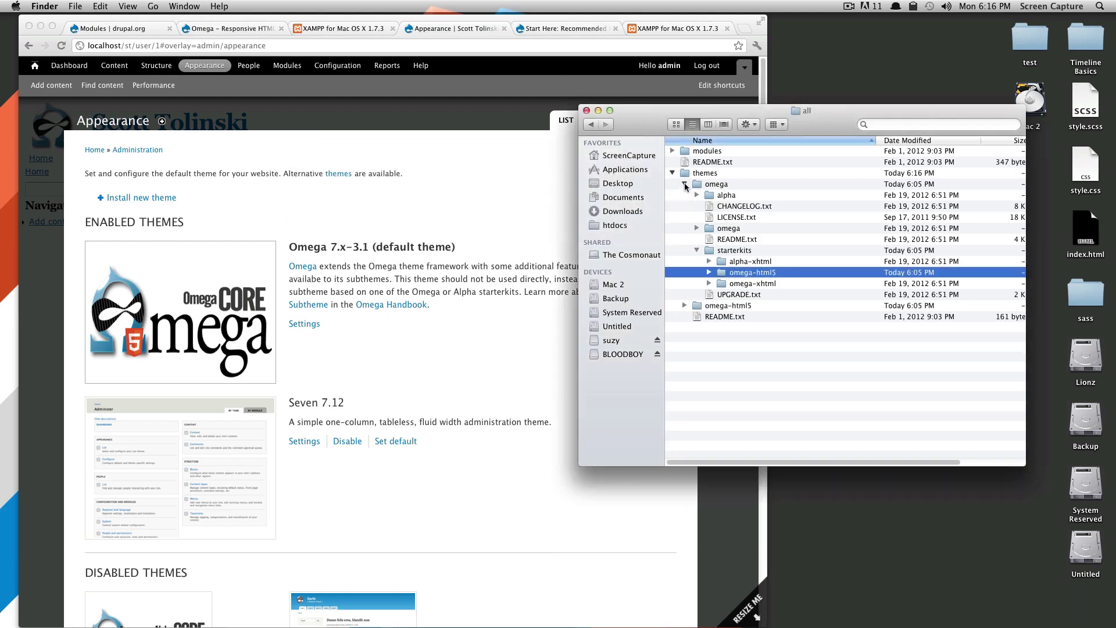
left_click(685, 184)
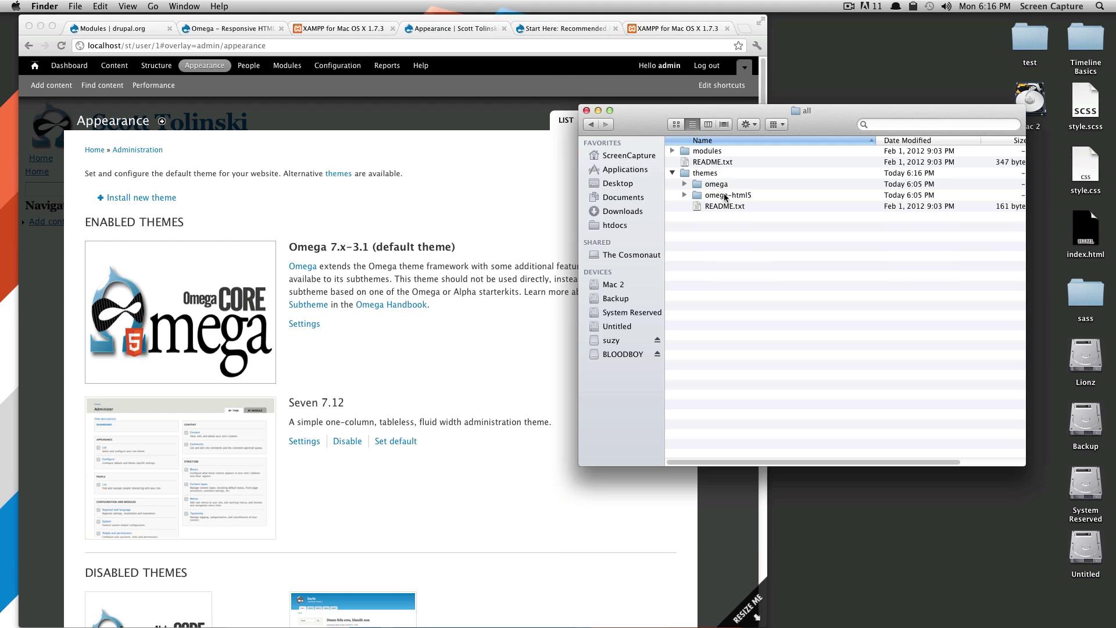
Rename the copied omega-html5 folder to st.
left_click(725, 197)
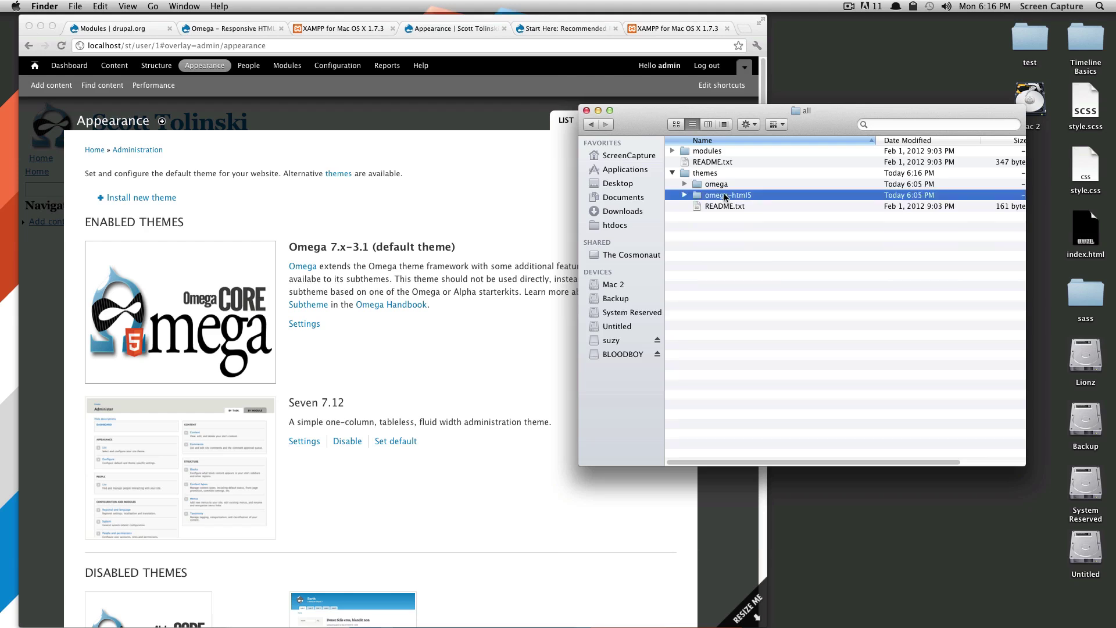
left_click(725, 198)
type("st")
key("Return")
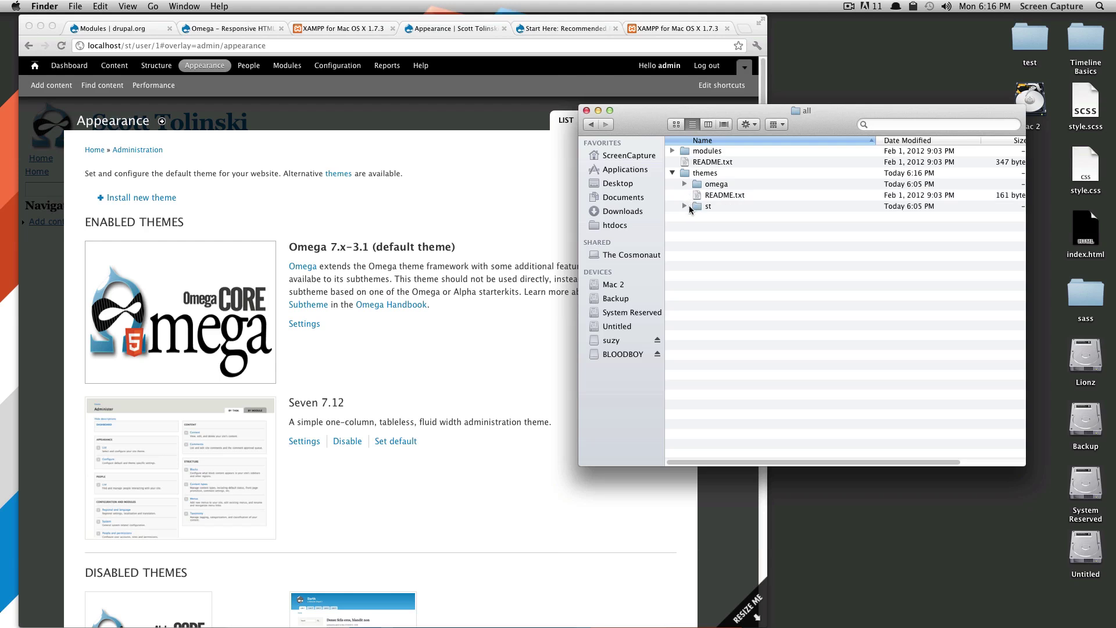
Rename starterkit_omega_html5.info in the st folder to st.info, keeping the .info extension.
left_click(685, 207)
left_click(697, 207)
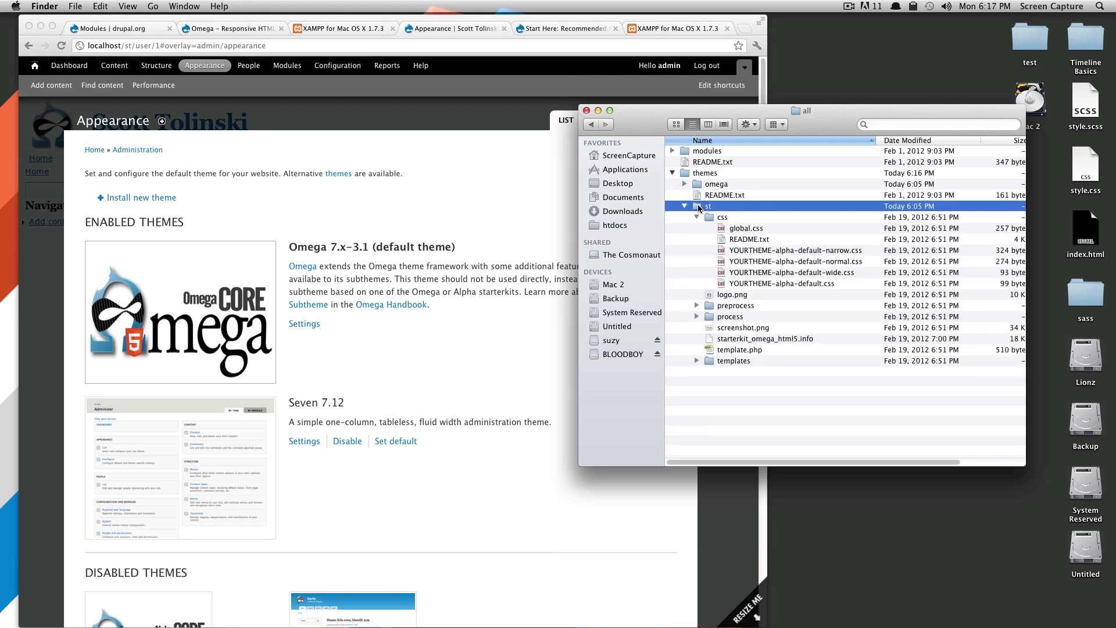
left_click(697, 217)
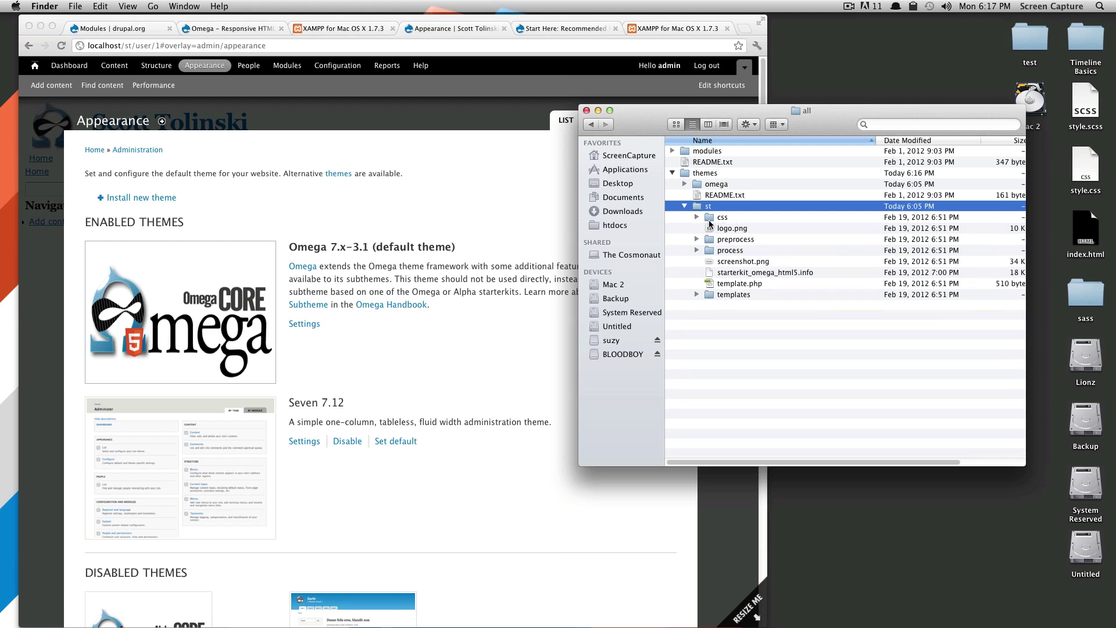
left_click(726, 274)
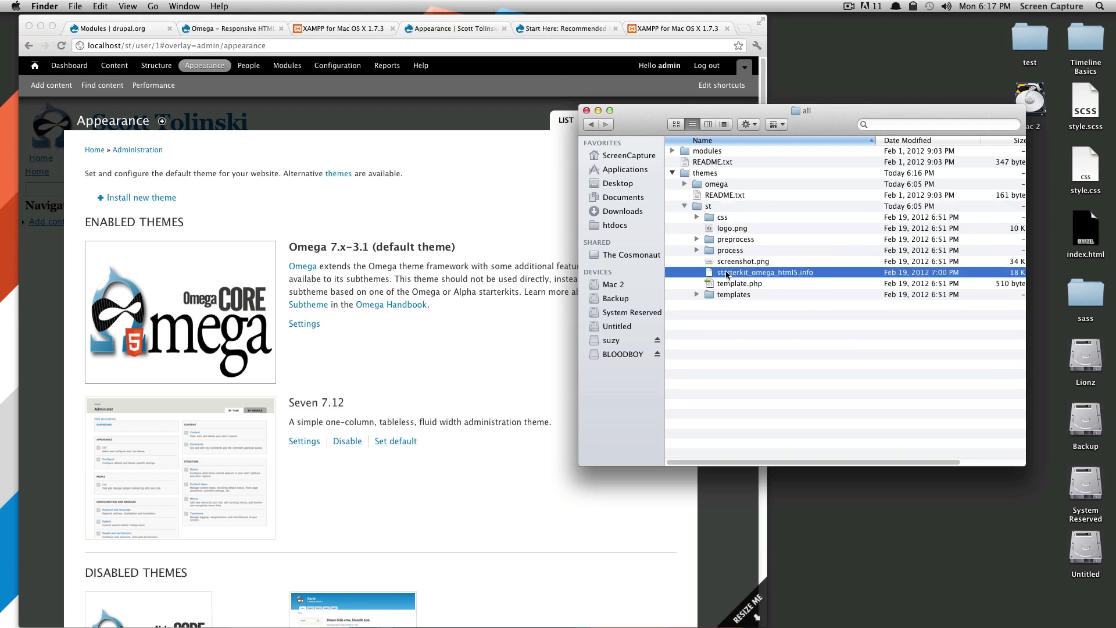
left_click(772, 272)
left_click(798, 272)
left_click_drag(799, 273, 676, 267)
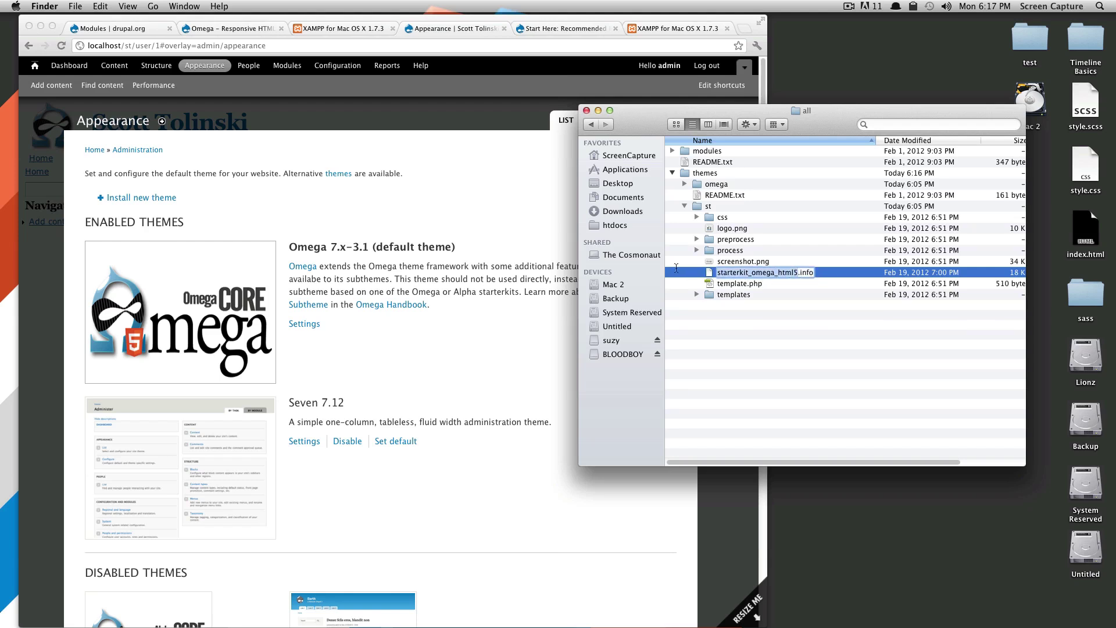
left_click(761, 305)
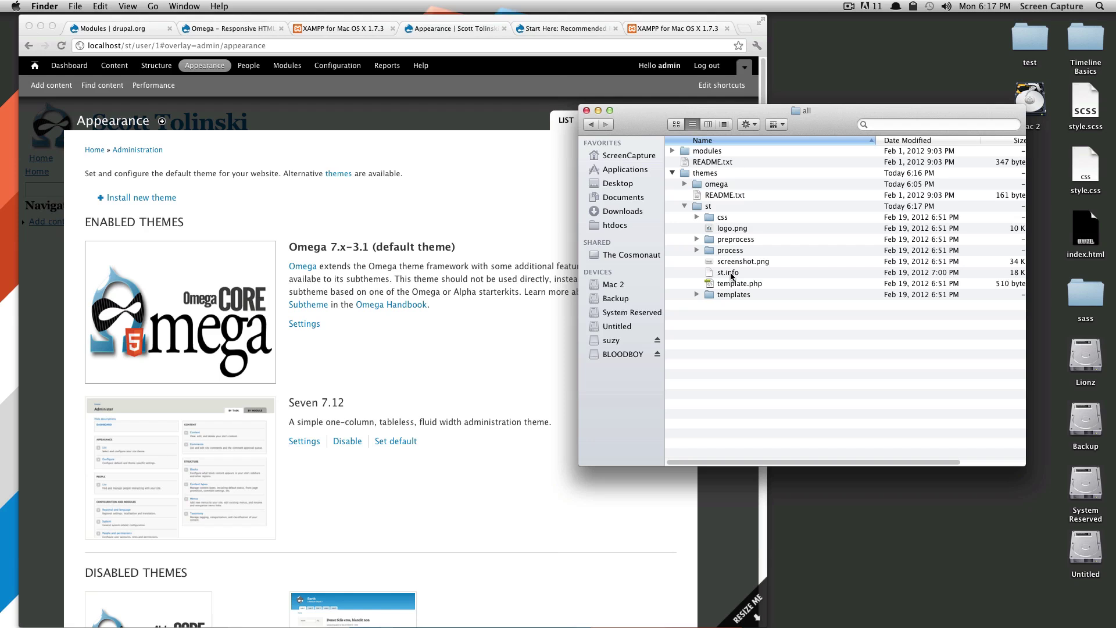
Open st.info in Sublime Text 2 and place the editor beside the browser.
right_click(731, 274)
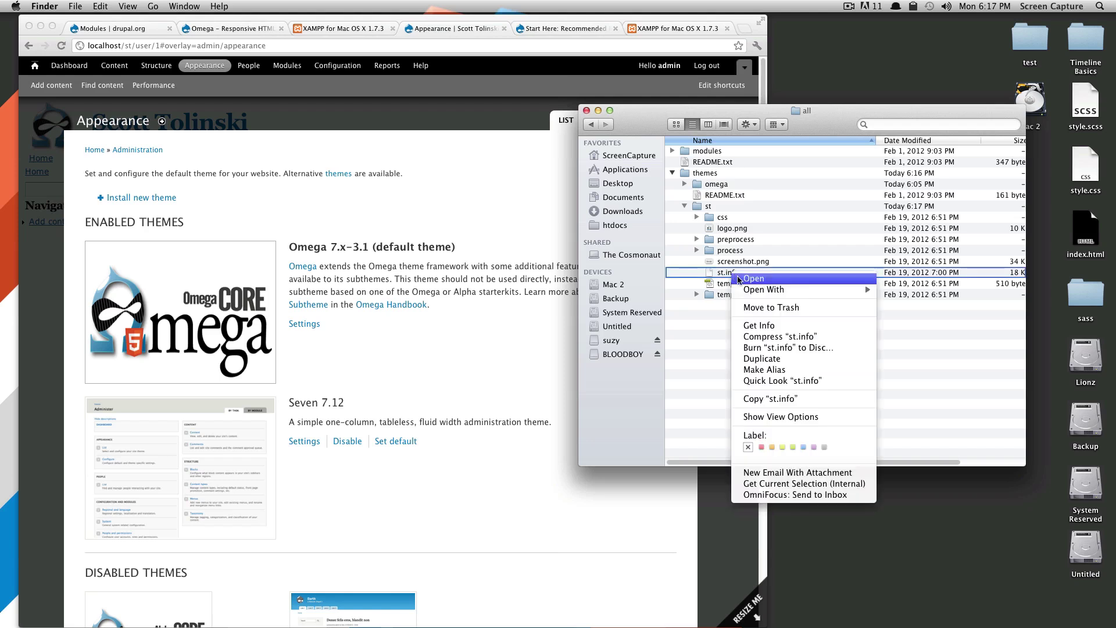
left_click(683, 313)
left_click_drag(727, 273, 654, 610)
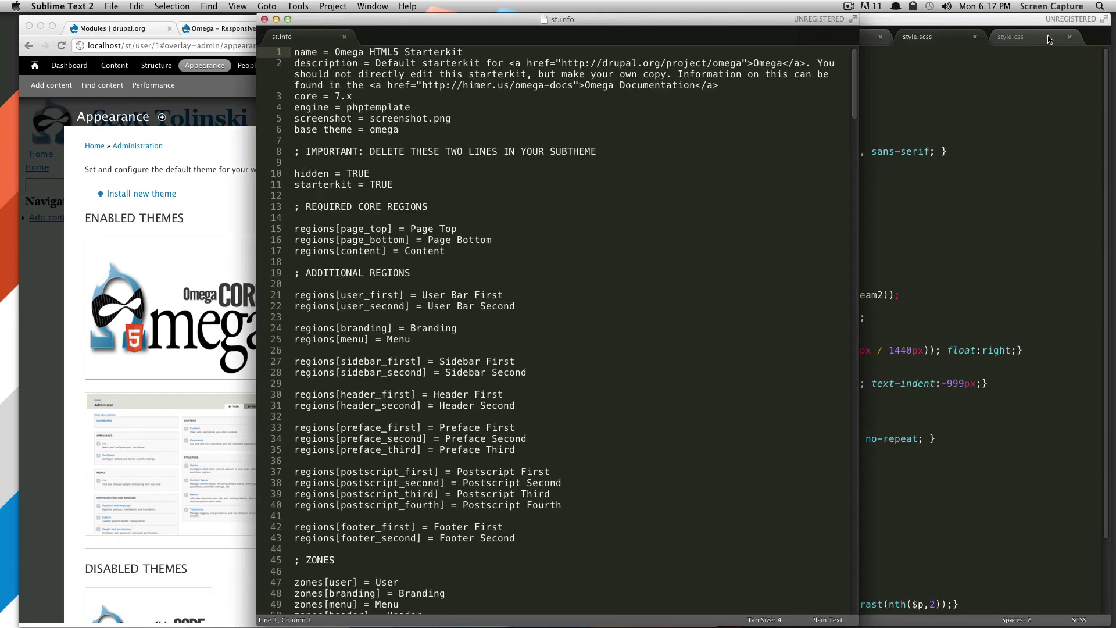
left_click_drag(665, 21, 912, 17)
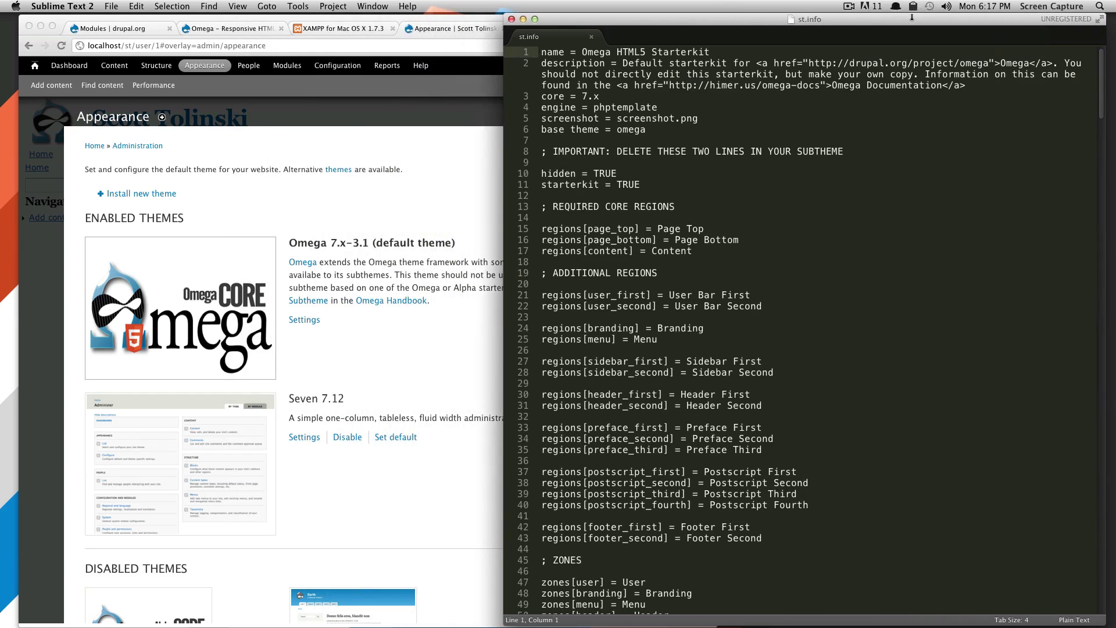
Scroll through st.info to review its name, regions and zones.
left_click(907, 238)
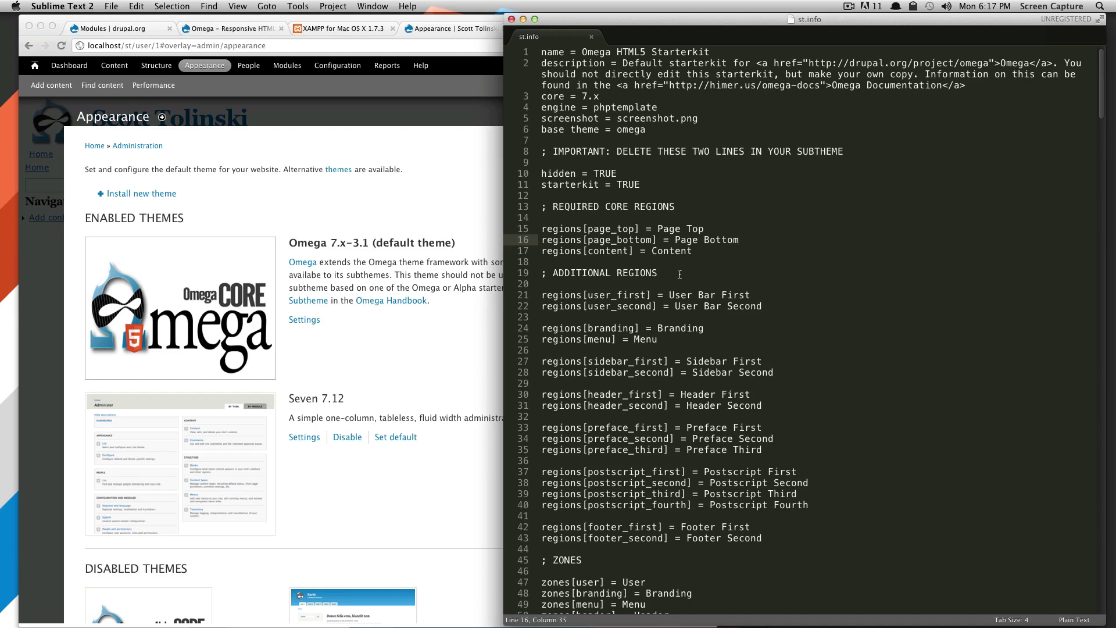
scroll(680, 274, "down", 4)
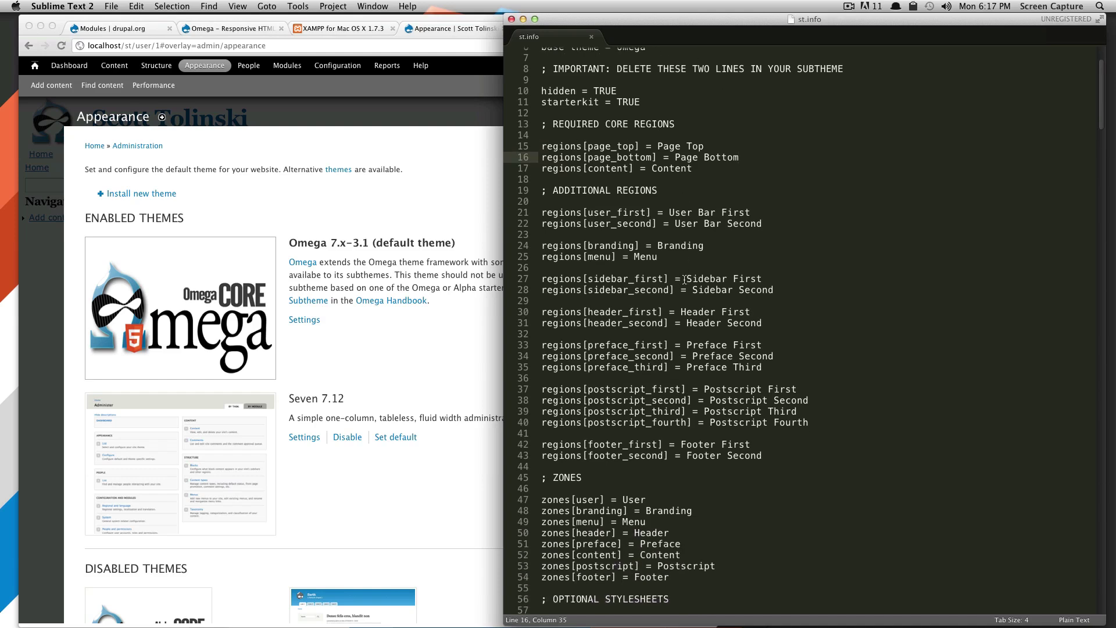
scroll(686, 282, "down", 8)
left_click_drag(668, 431, 546, 453)
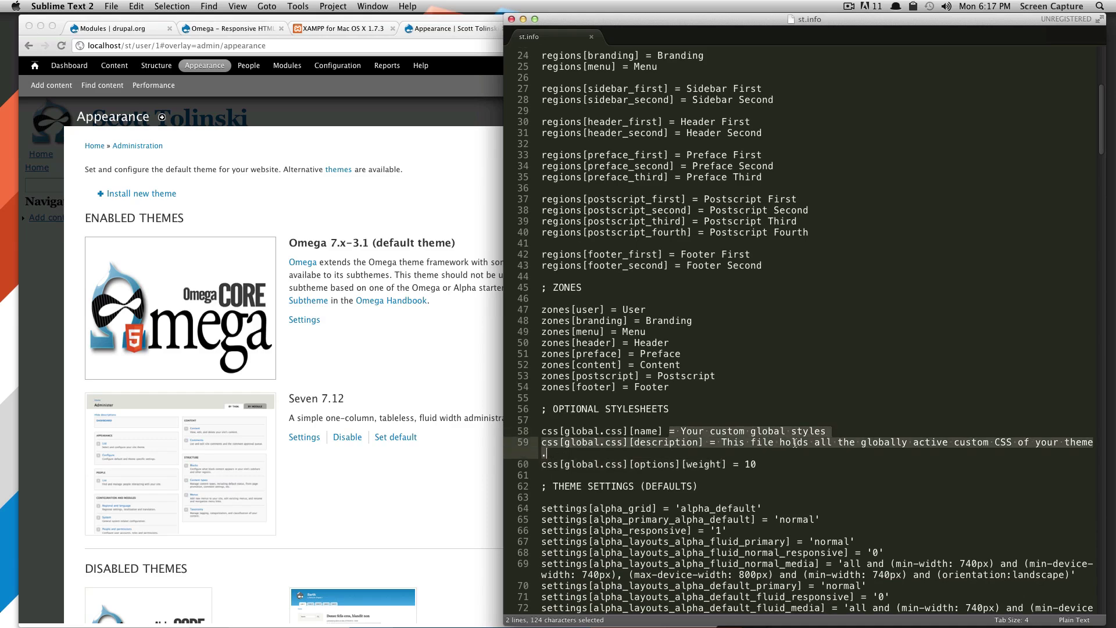
scroll(756, 384, "up", 10)
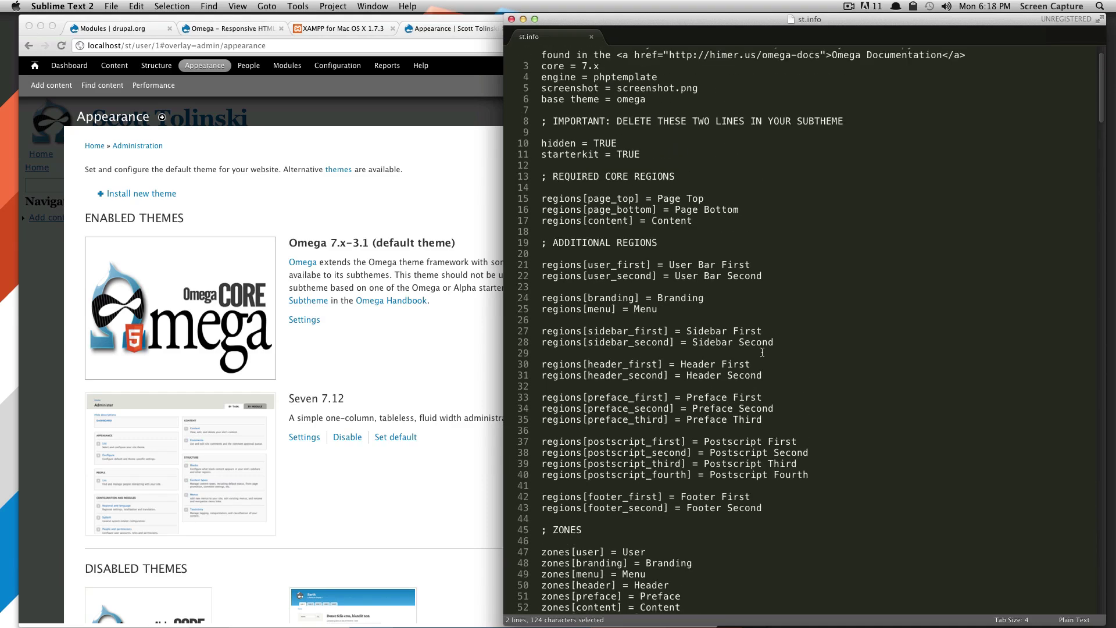
scroll(763, 353, "down", 8)
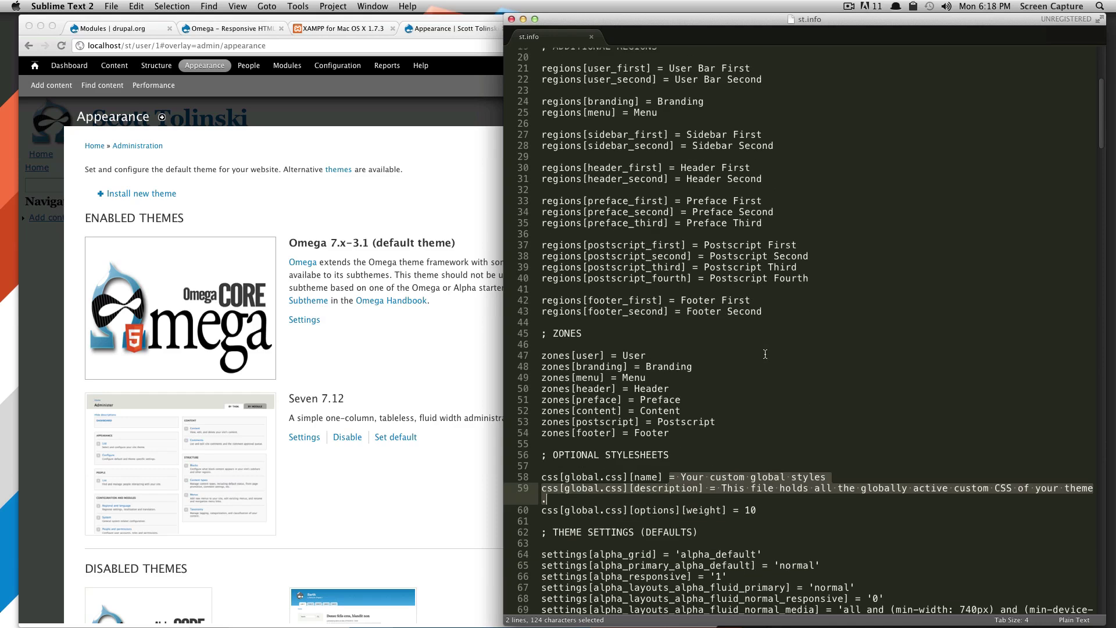
scroll(765, 354, "up", 8)
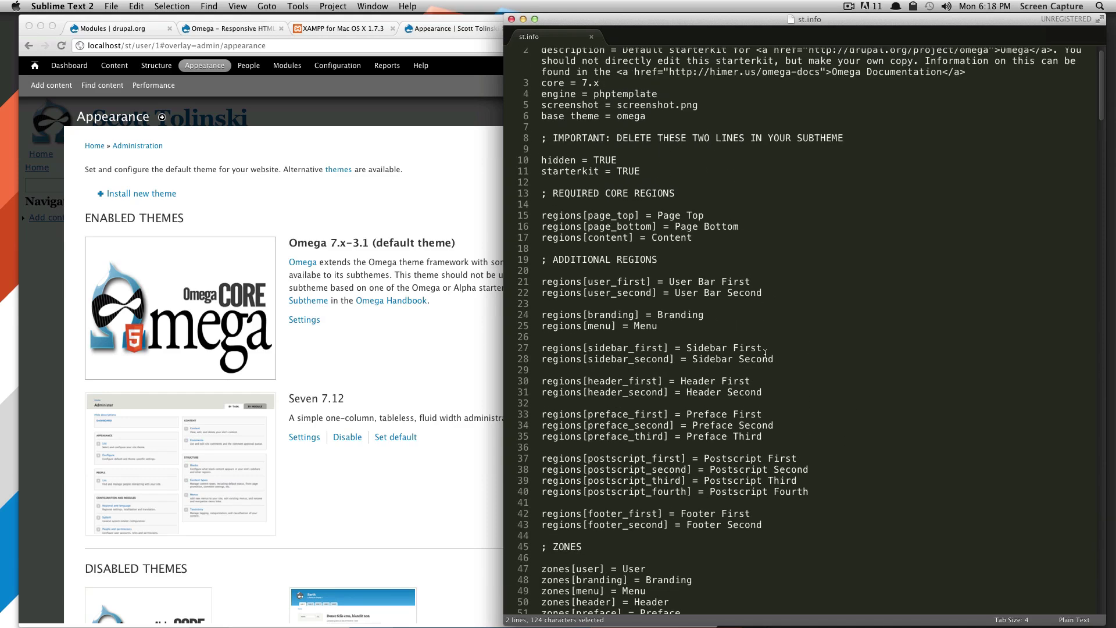
Change the theme name to ST and replace the description with a short line about the owner's site.
left_click(781, 346)
left_click_drag(582, 53, 718, 54)
type("ST")
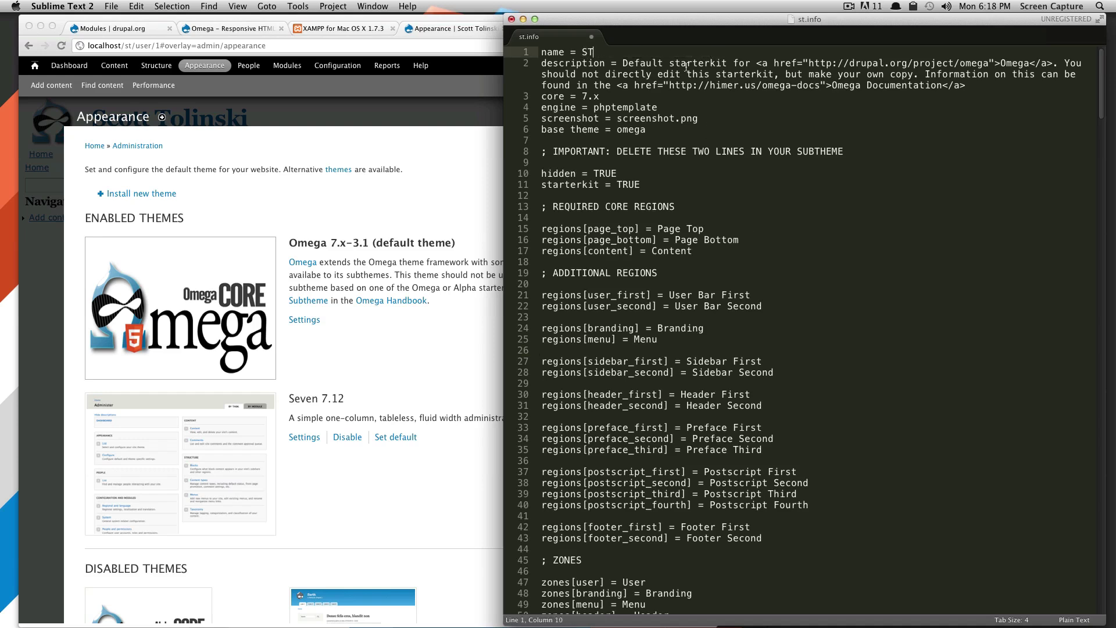
left_click(623, 63)
left_click_drag(623, 63, 975, 85)
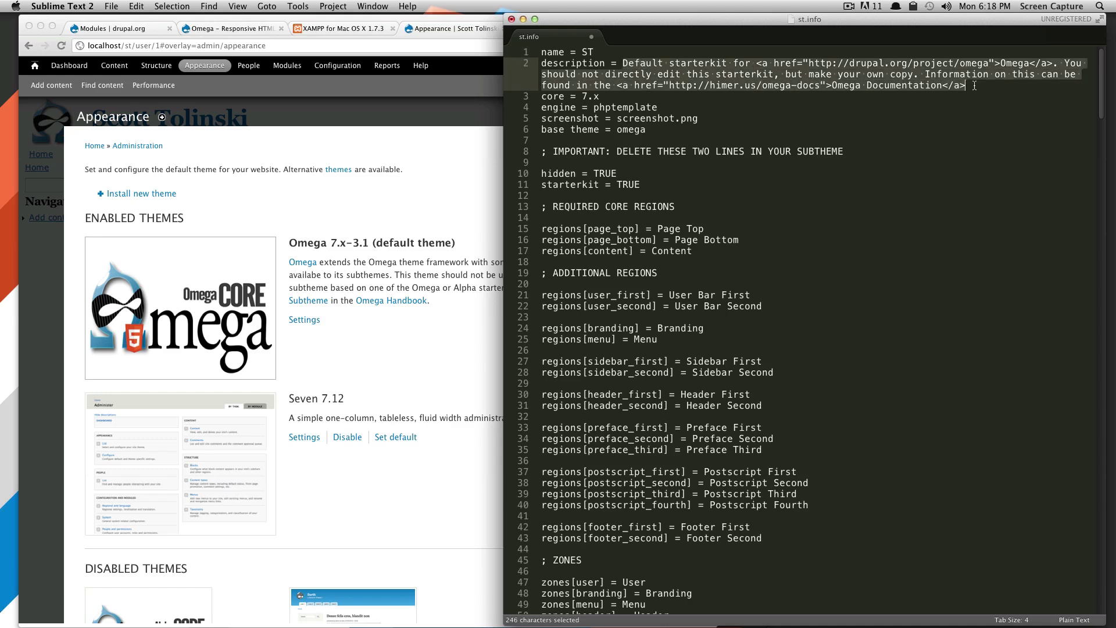
type("Theme ")
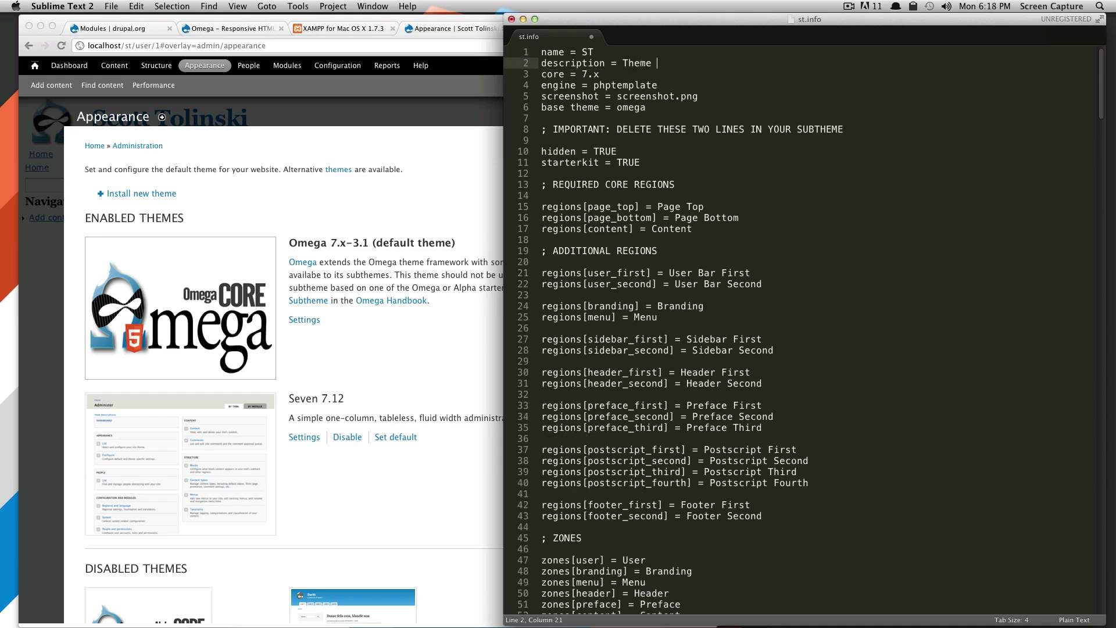
type("for Scott's Site")
Check the screenshot entry and the base theme value omega below the description.
left_click(633, 63)
double_click(638, 95)
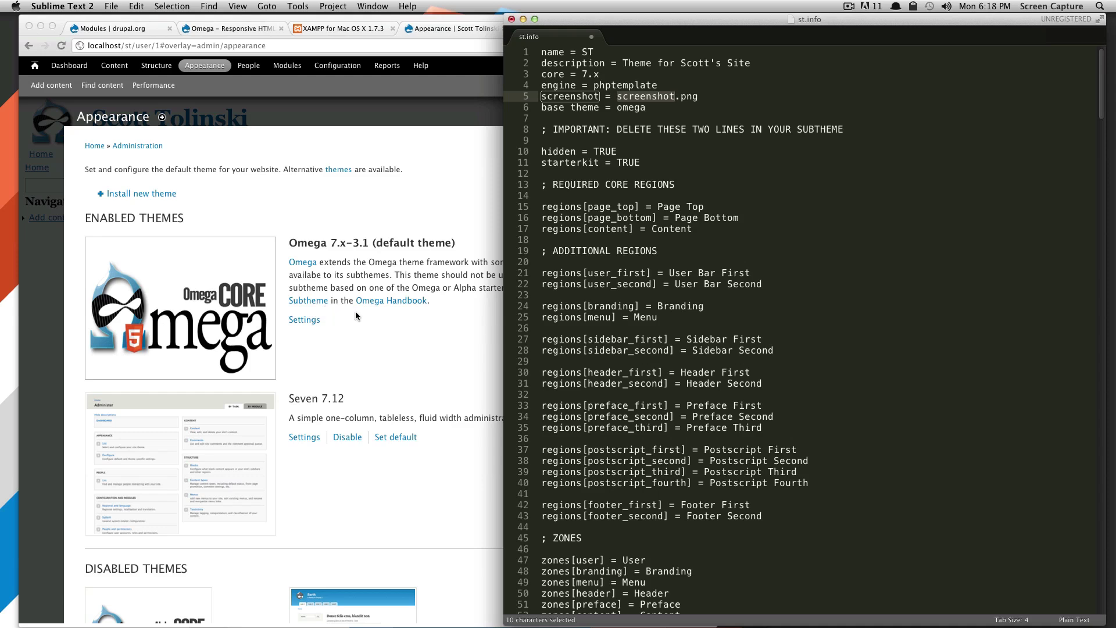
left_click(630, 109)
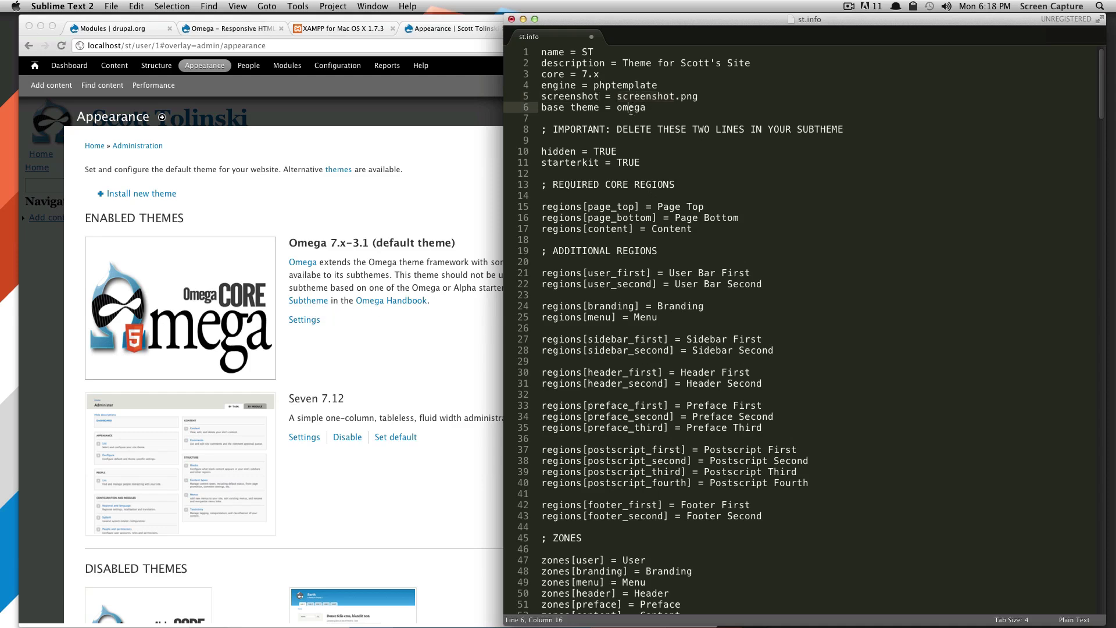
double_click(630, 110)
Delete the IMPORTANT comment, hidden and starterkit lines from st.info, then save it.
left_click_drag(543, 129, 854, 129)
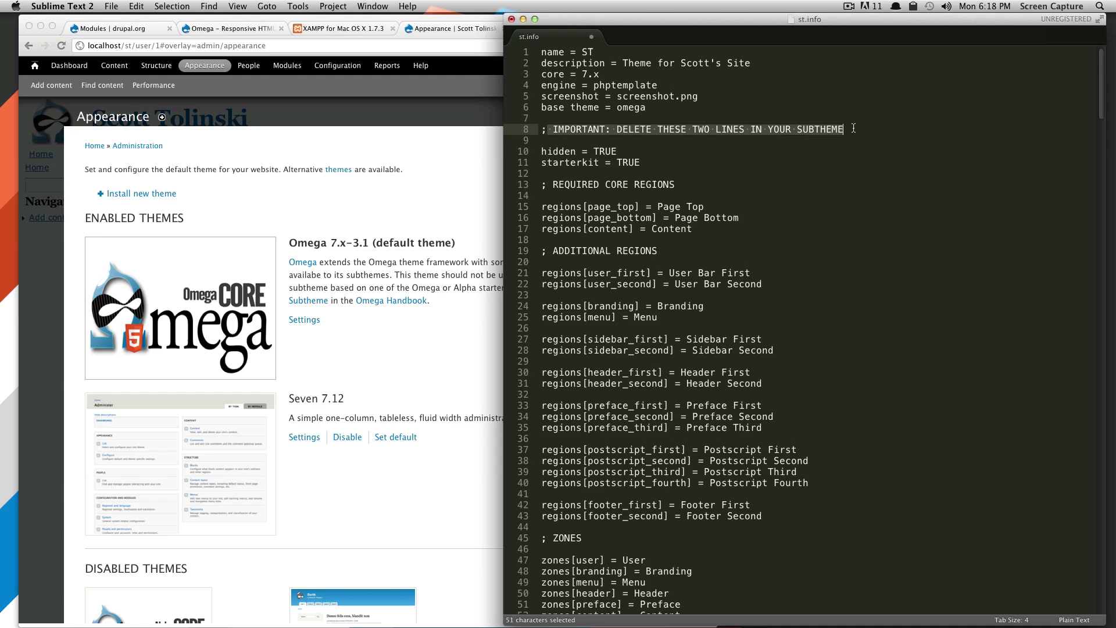
left_click(759, 162)
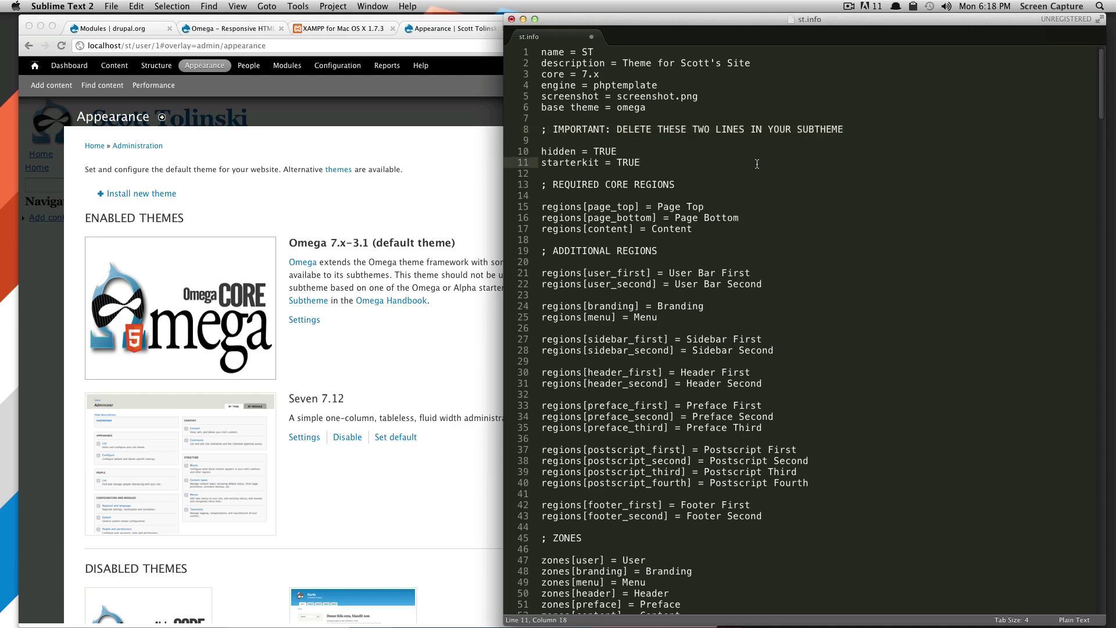
left_click(692, 154)
left_click_drag(699, 166, 528, 133)
key("BackSpace")
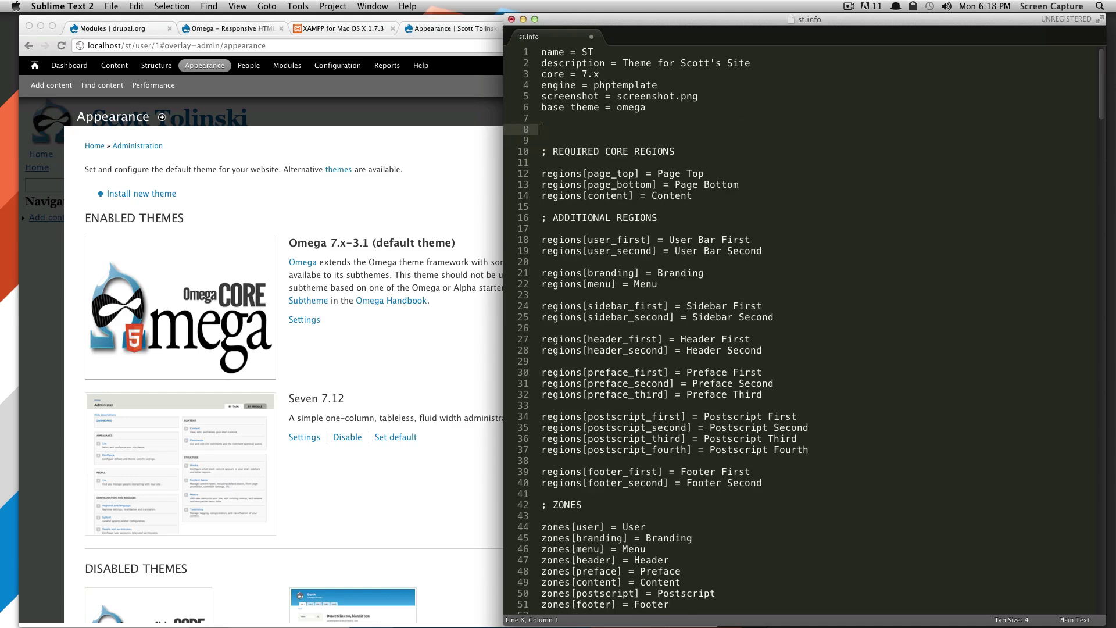
key("Delete")
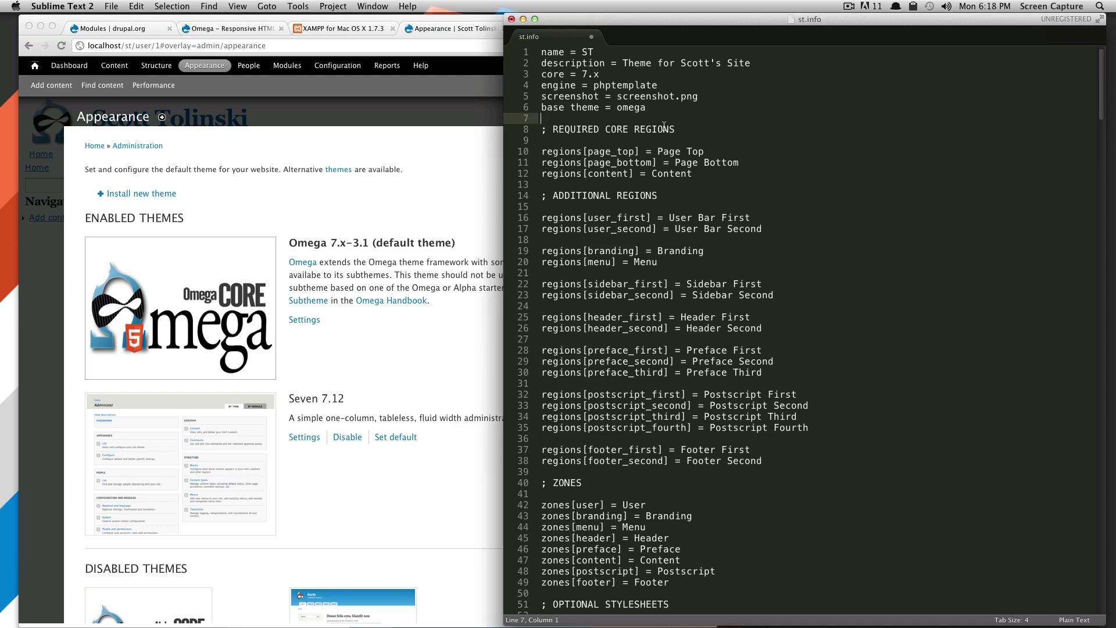
key("super+s")
In the st css folder, rename the narrow and normal YOURTHEME-alpha-default stylesheets to begin with st.
left_click(127, 607)
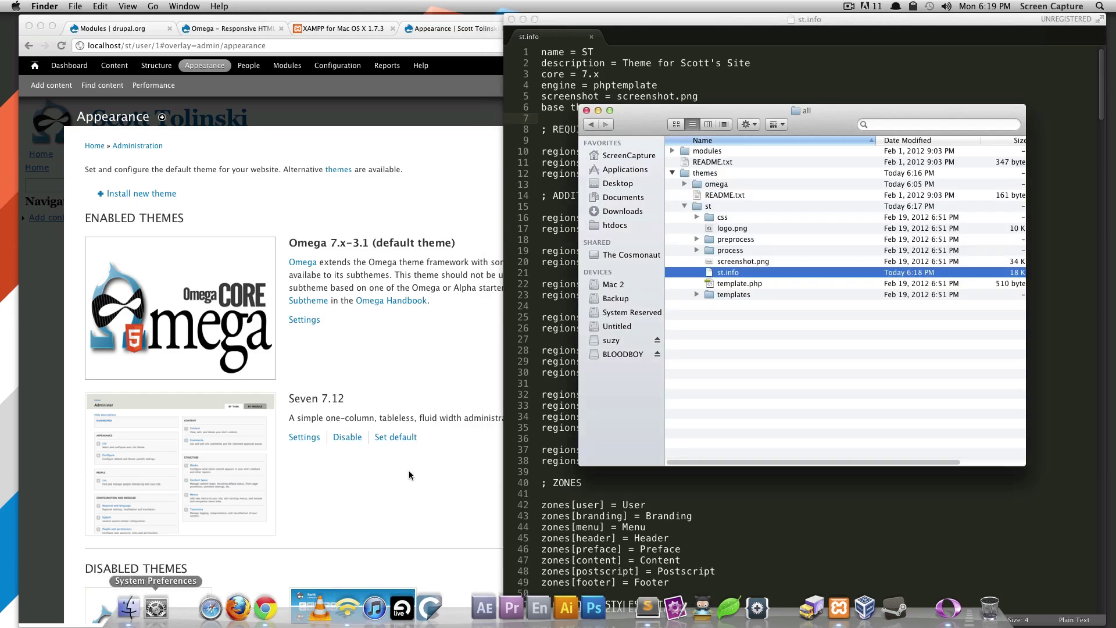
left_click(759, 324)
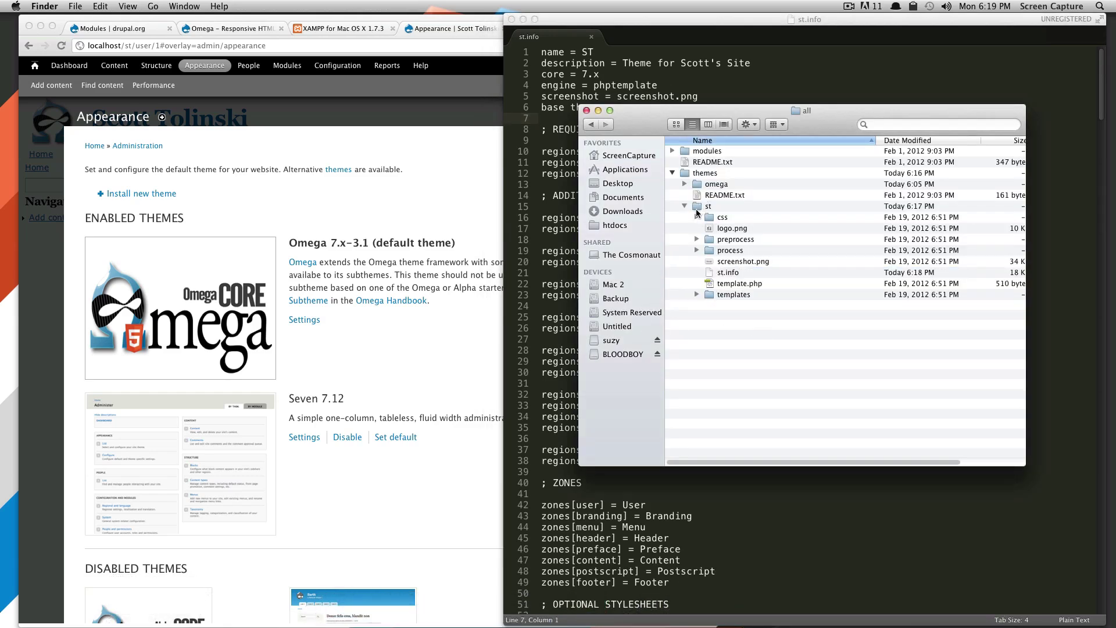
left_click(697, 217)
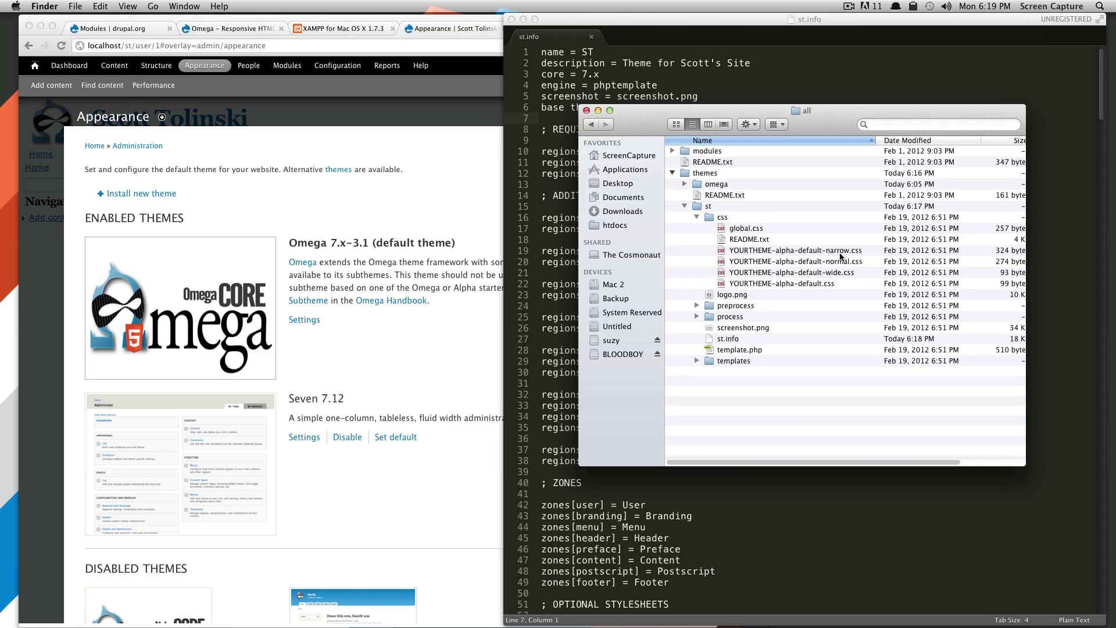
left_click(748, 251)
left_click(748, 251)
double_click(749, 251)
type("st")
left_click(747, 263)
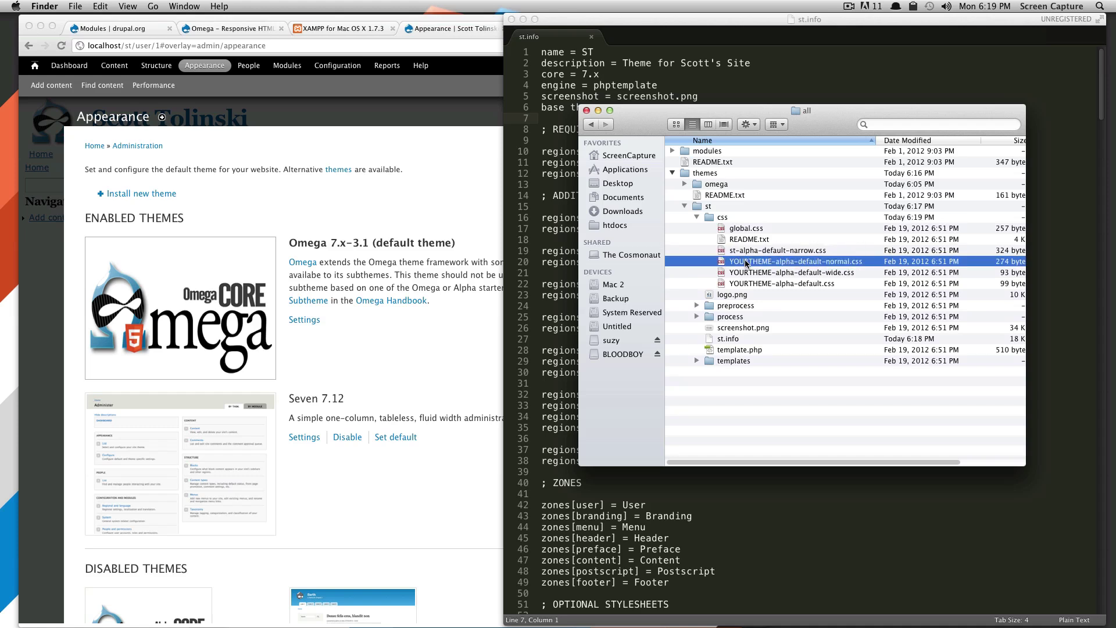
left_click(746, 263)
double_click(746, 263)
type("st")
Rename the wide and plain YOURTHEME-alpha-default stylesheets to begin with st.
left_click(747, 273)
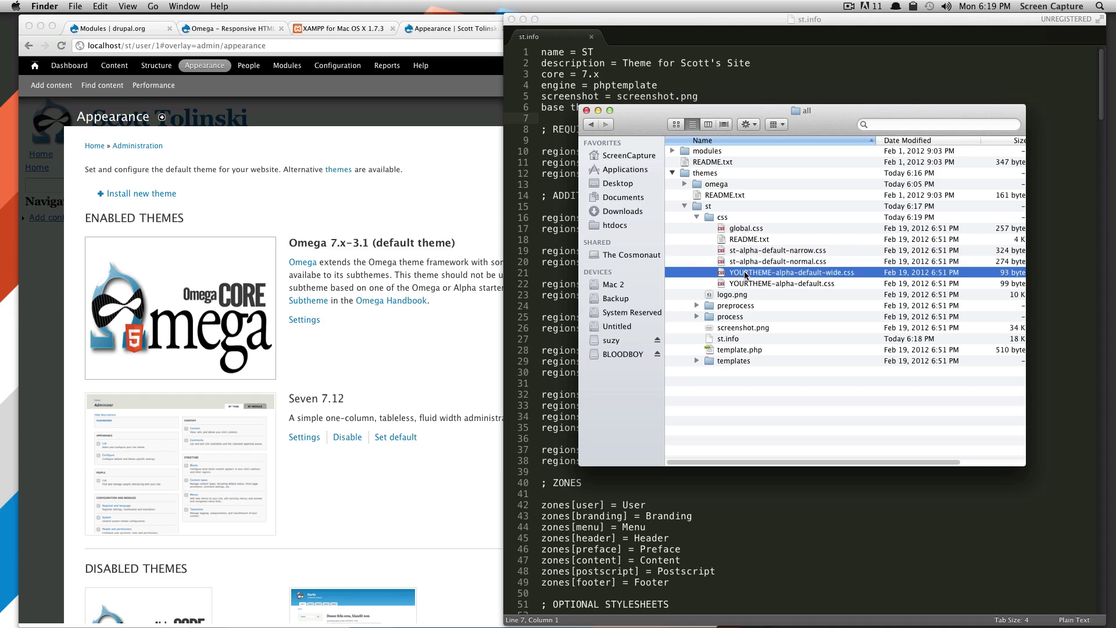
left_click(747, 272)
double_click(746, 272)
type("st")
left_click(749, 284)
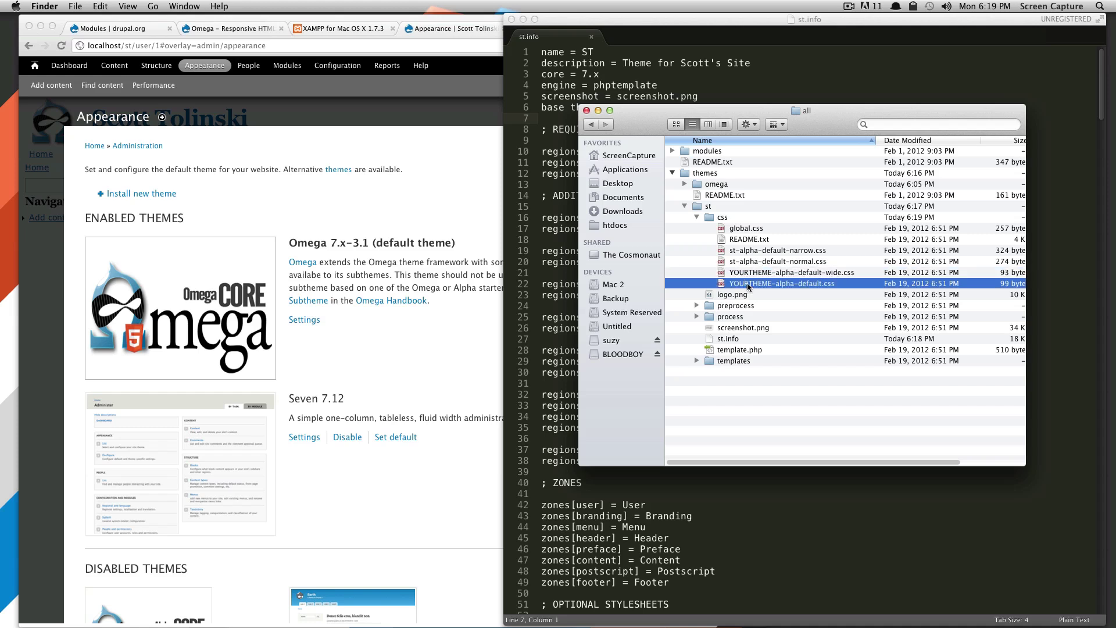
left_click(750, 284)
double_click(750, 284)
type("st")
left_click(752, 317)
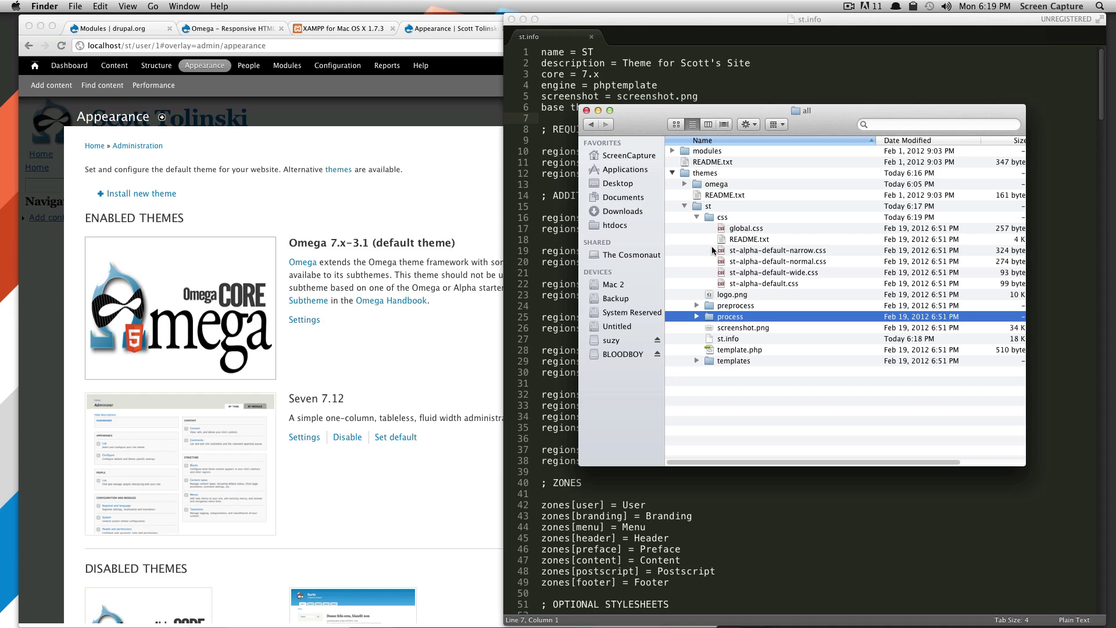
Open Drupal's Performance settings in a new tab, then reload the Appearance themes page.
left_click(448, 205)
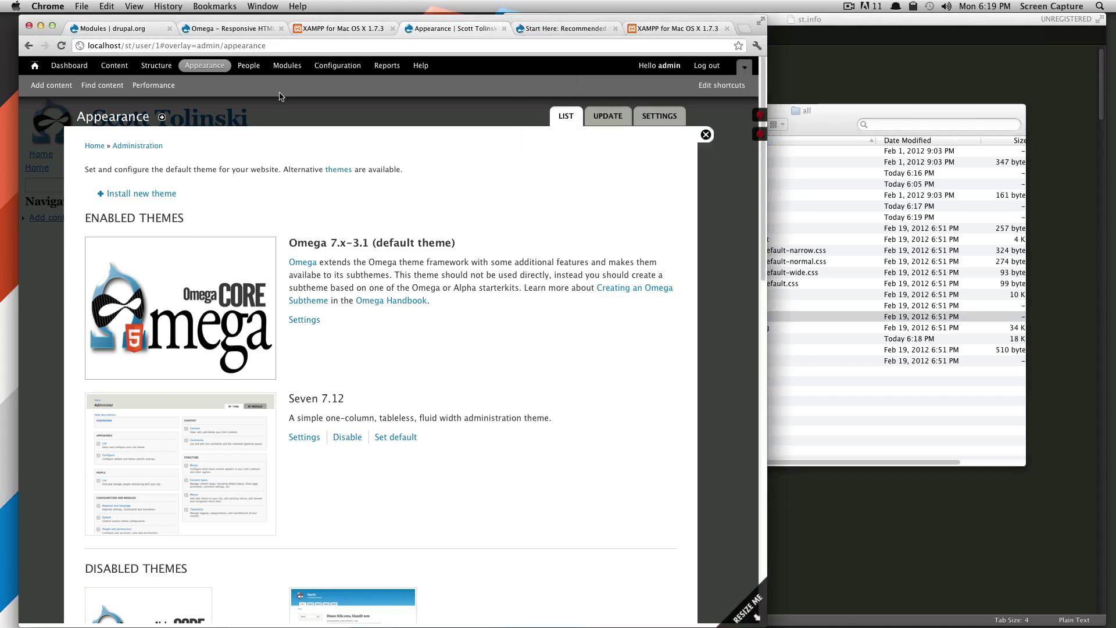
right_click(149, 86)
left_click(200, 93)
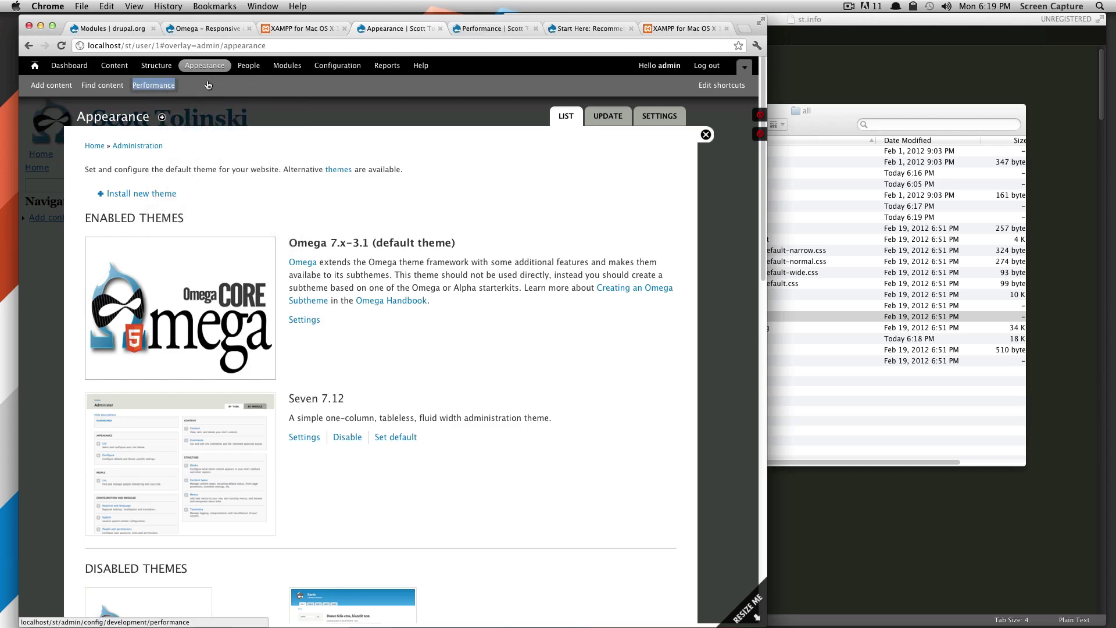
left_click(489, 28)
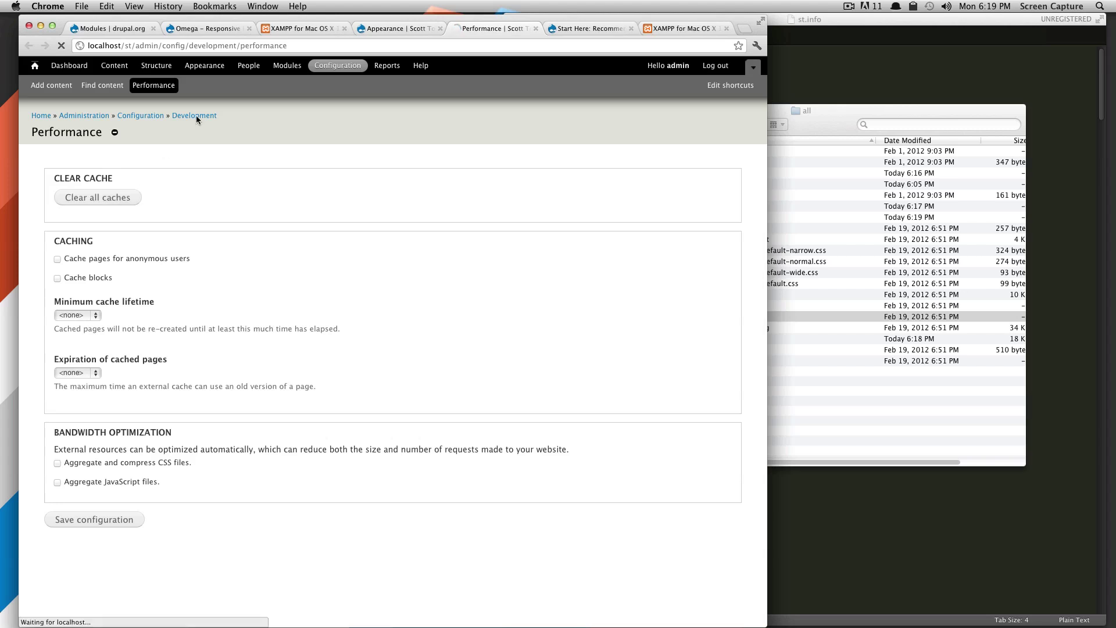
left_click(373, 28)
key("super+r")
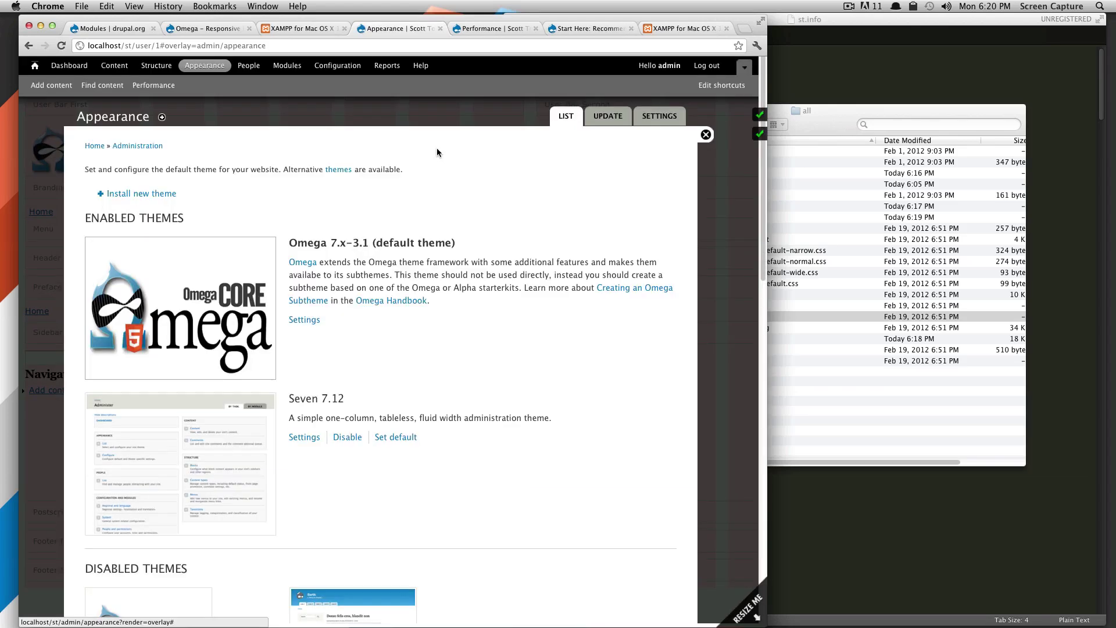
Enable ST 7.x-3.1 from Disabled Themes and set it as the default theme.
scroll(407, 197, "down", 5)
scroll(410, 197, "down", 10)
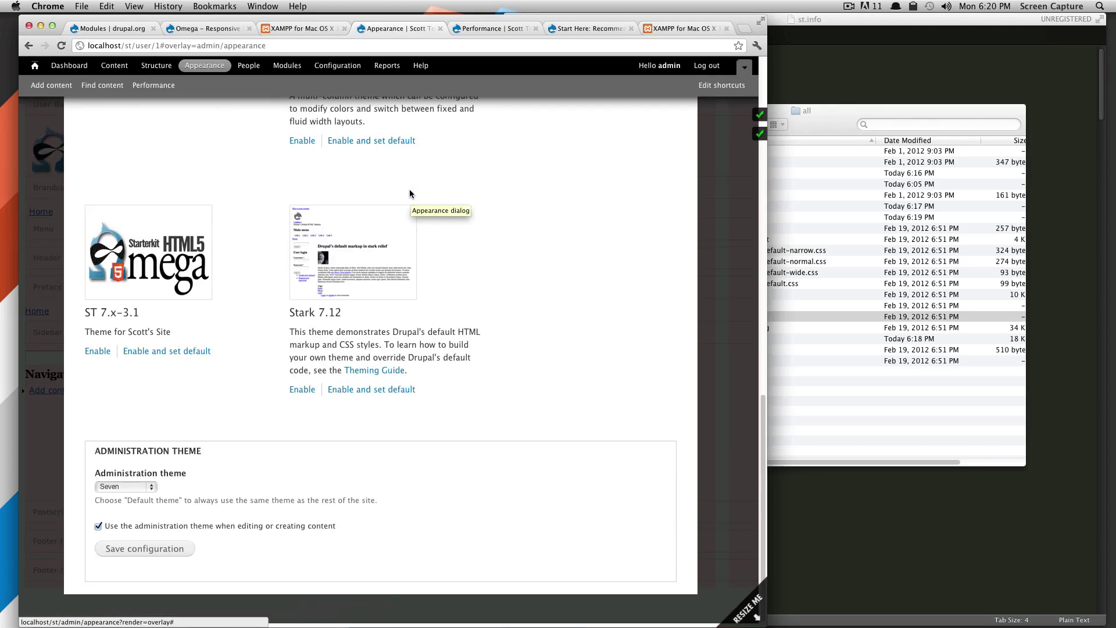
left_click_drag(85, 314, 150, 320)
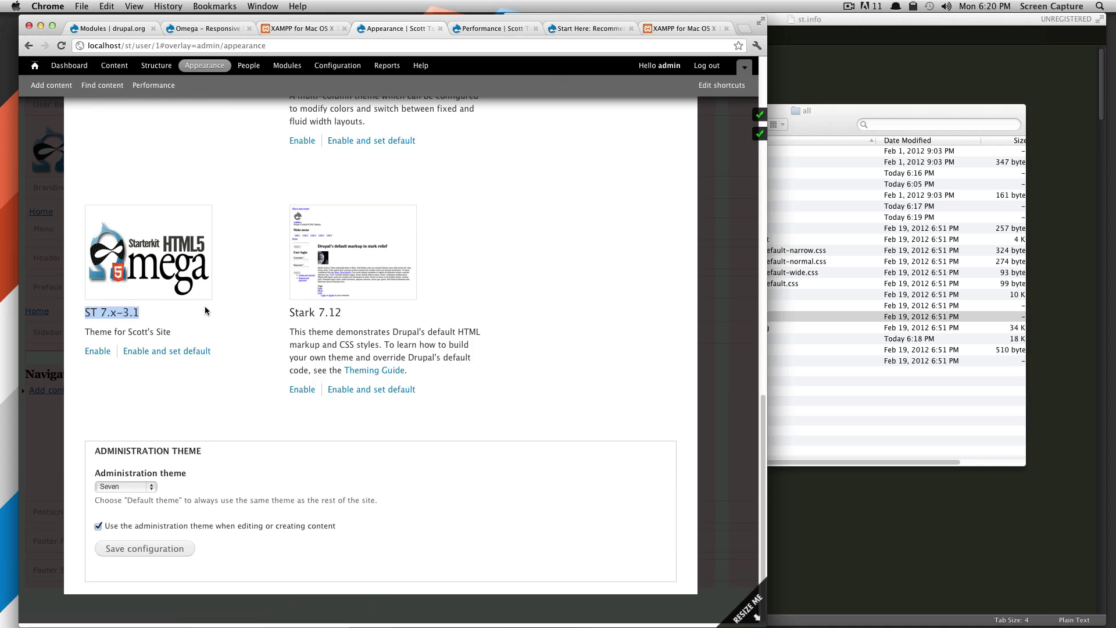
left_click(167, 353)
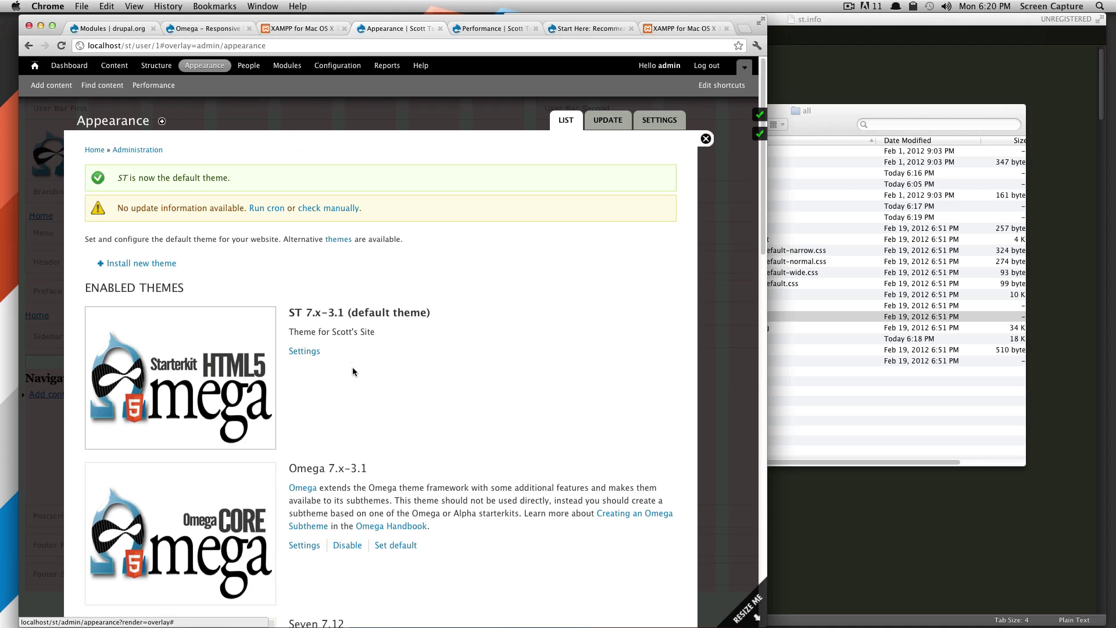
Verify ST now appears as the default theme with its site description.
scroll(340, 414, "down", 4)
left_click_drag(364, 376, 411, 407)
left_click_drag(289, 395, 406, 394)
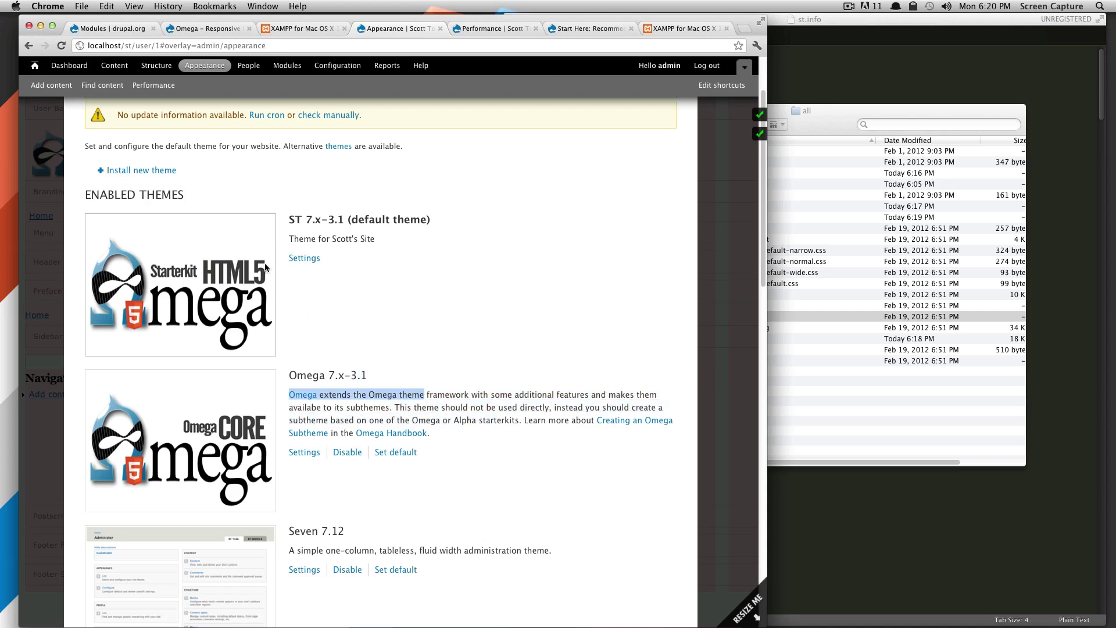
left_click_drag(375, 239, 280, 216)
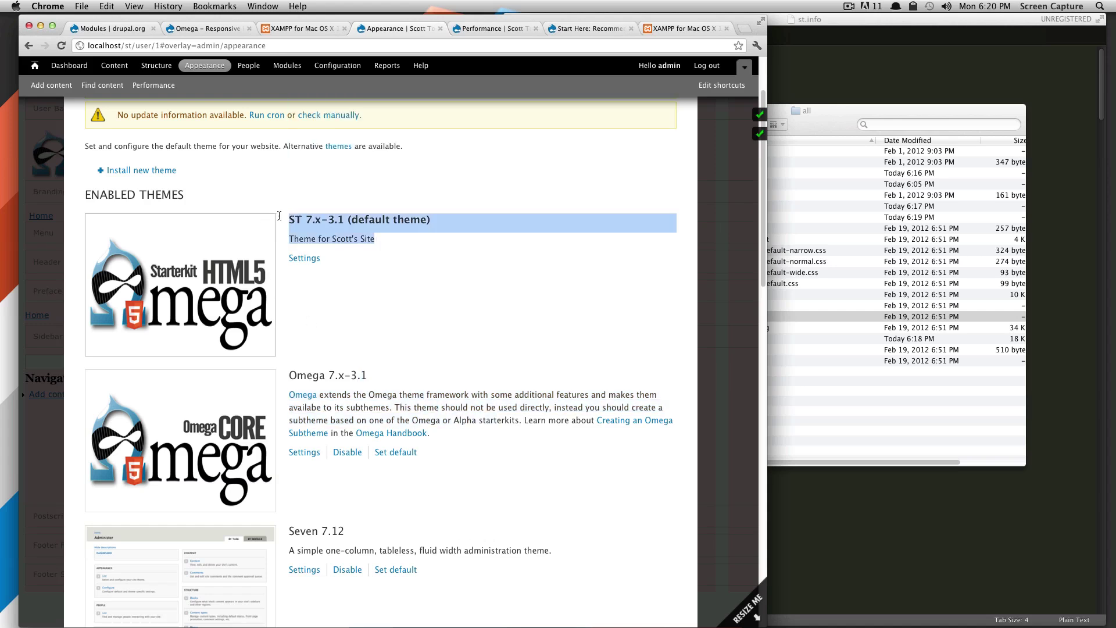
left_click(359, 257)
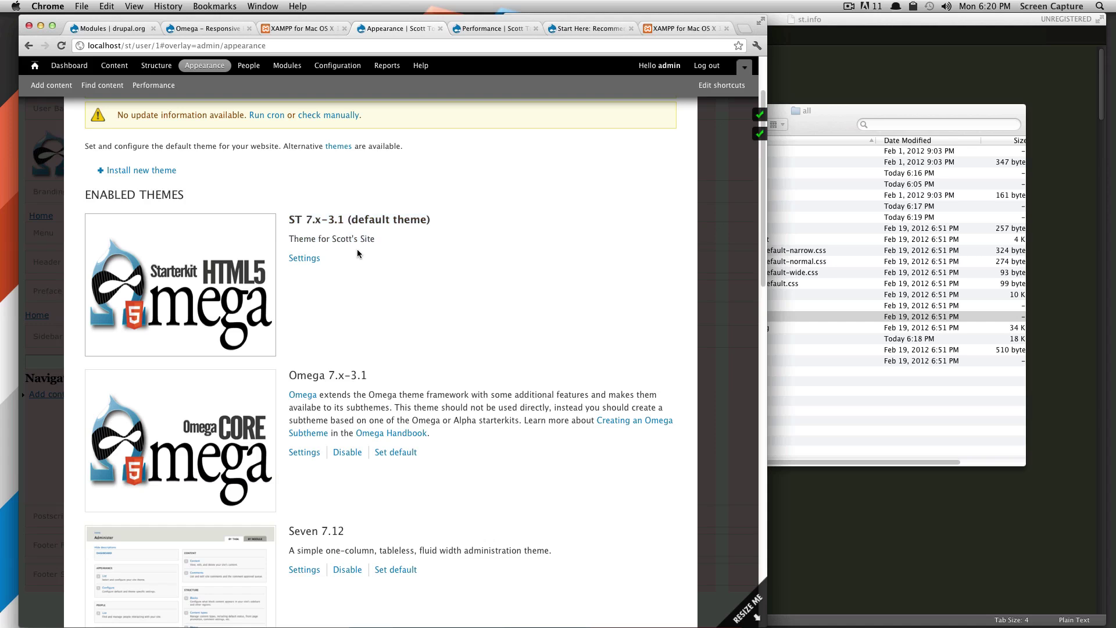
left_click(852, 122)
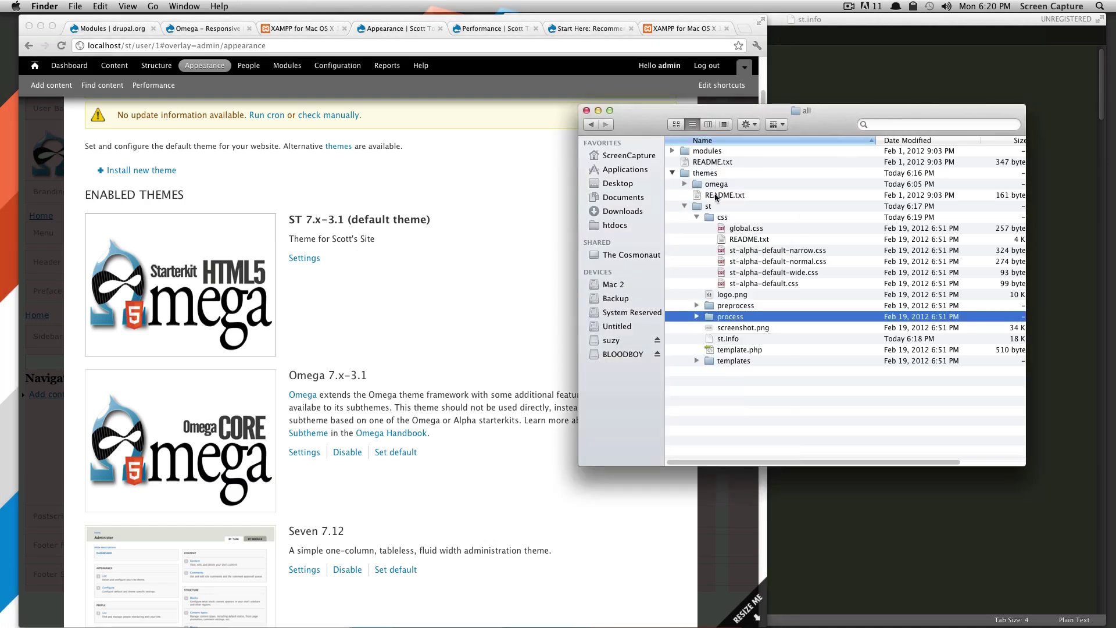
left_click(698, 361)
left_click(698, 360)
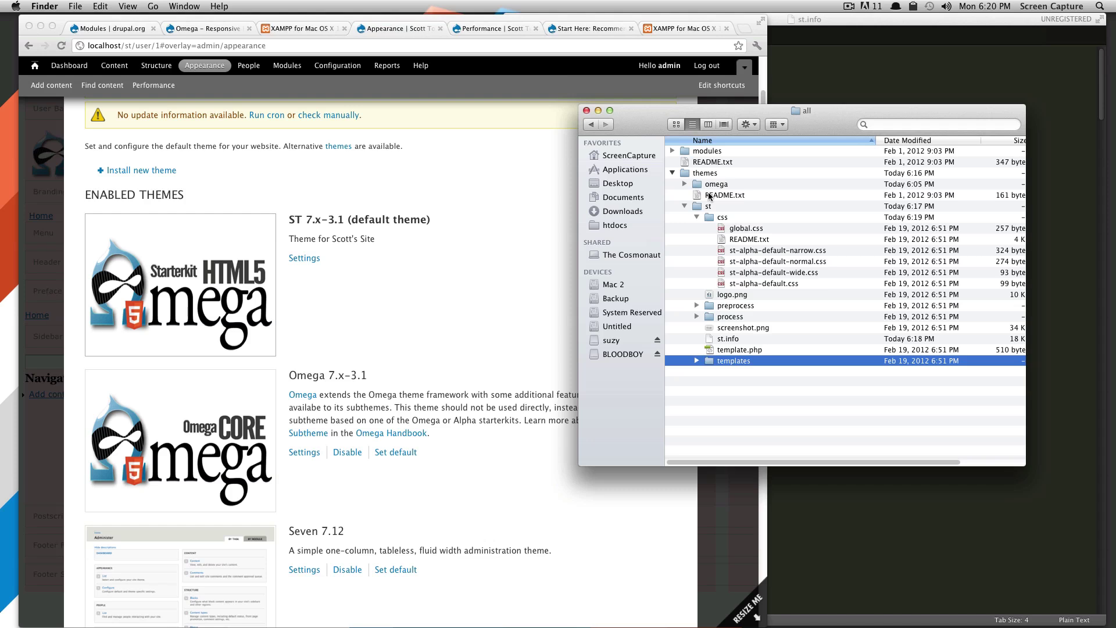
left_click_drag(648, 122, 680, 127)
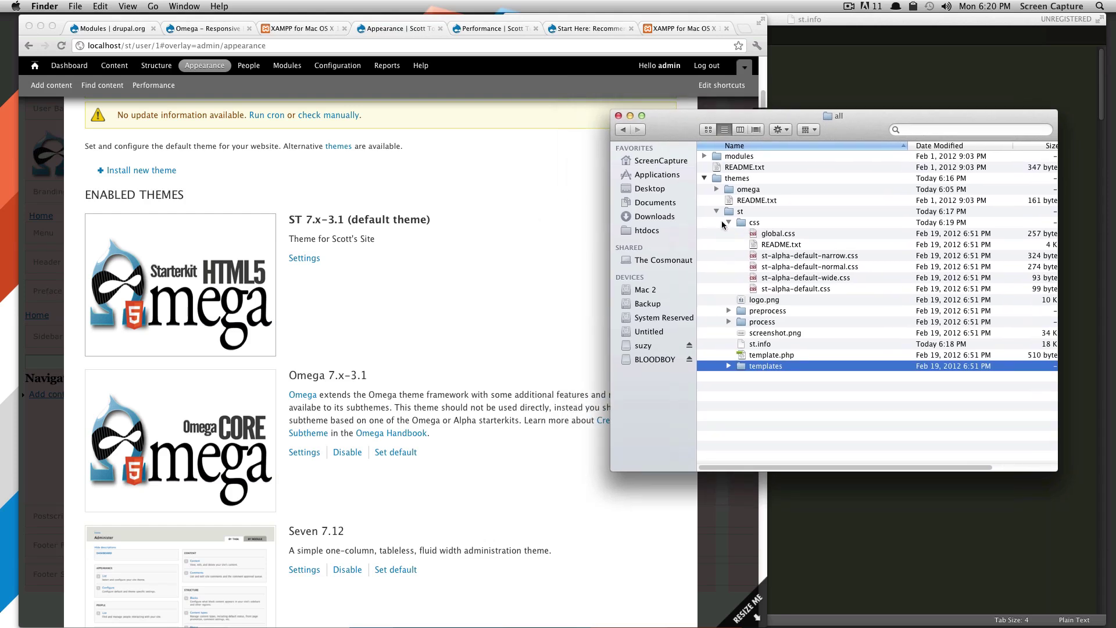
left_click(757, 192)
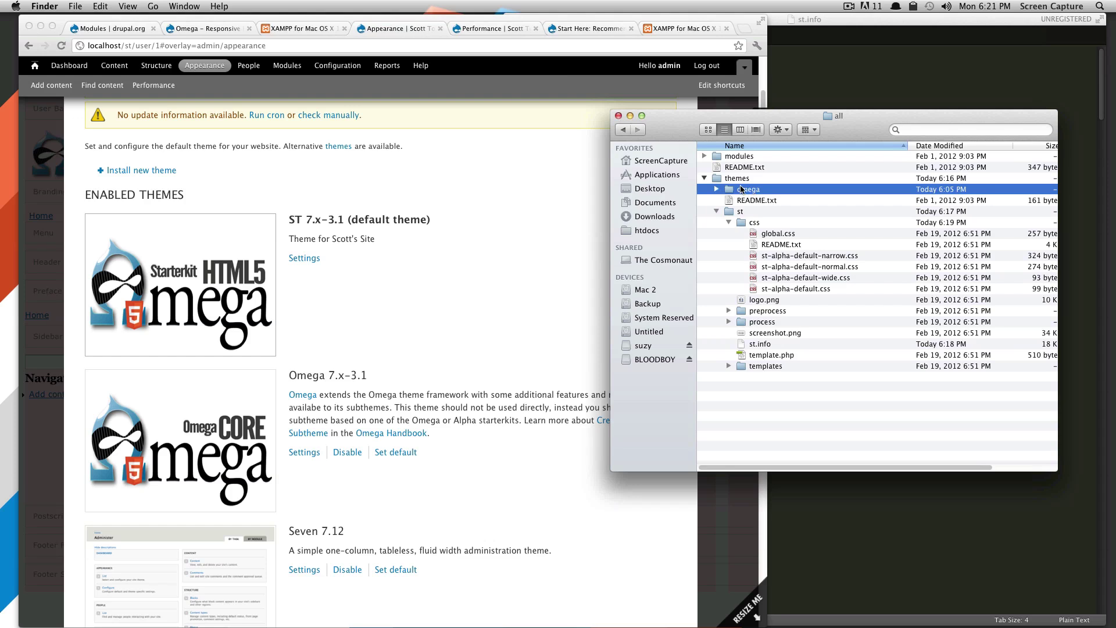
Collapse the st theme folder in Finder so themes shows only omega, README.txt and st.
left_click(723, 214)
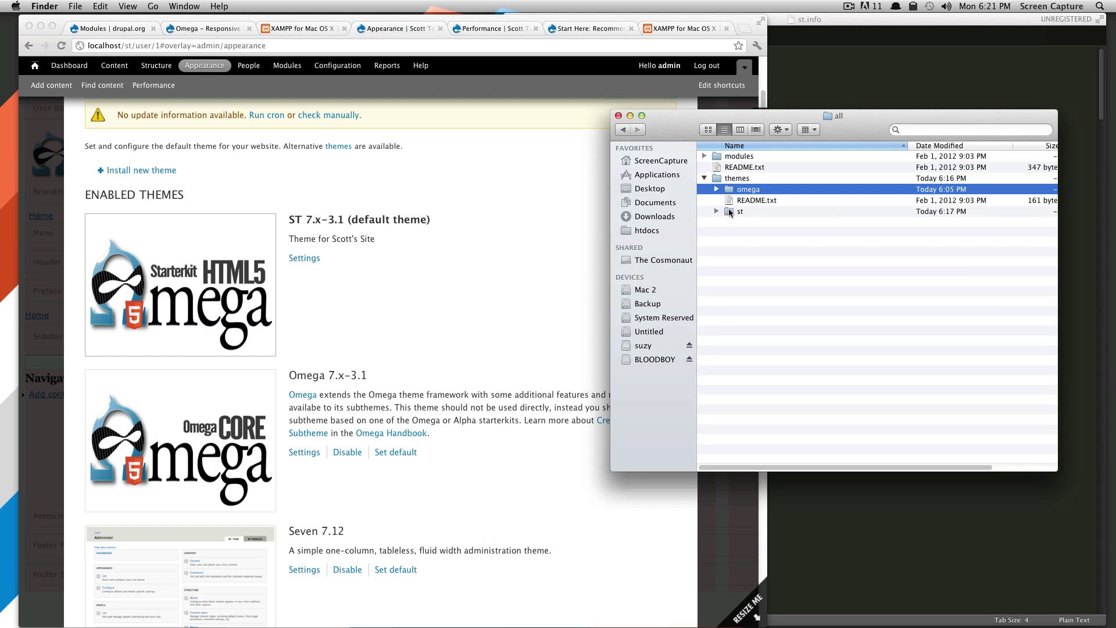